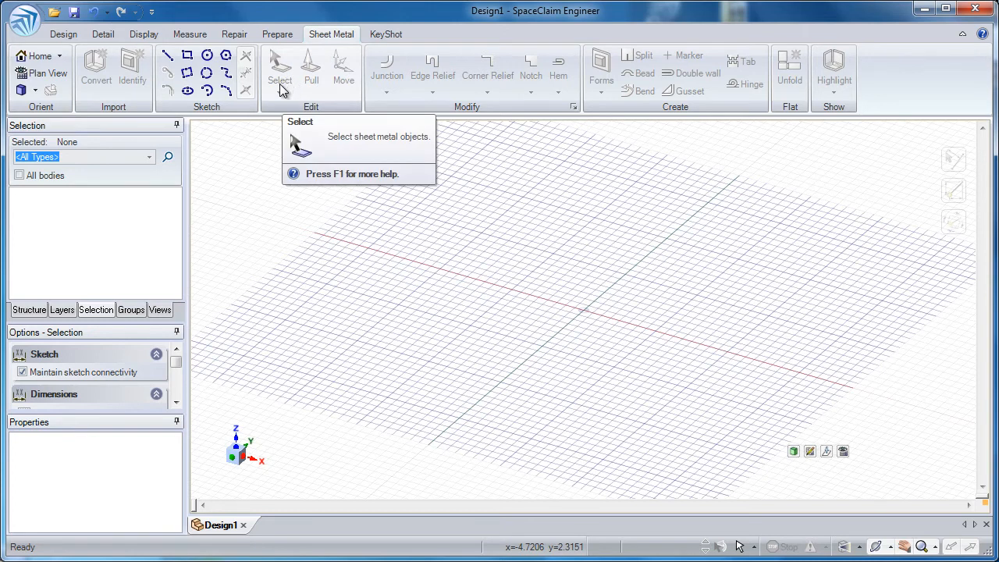
- Sketch a 5 in by 4 in sheet metal base from the origin and add a 1.5 in square tab along its front edge
left_click(190, 61)
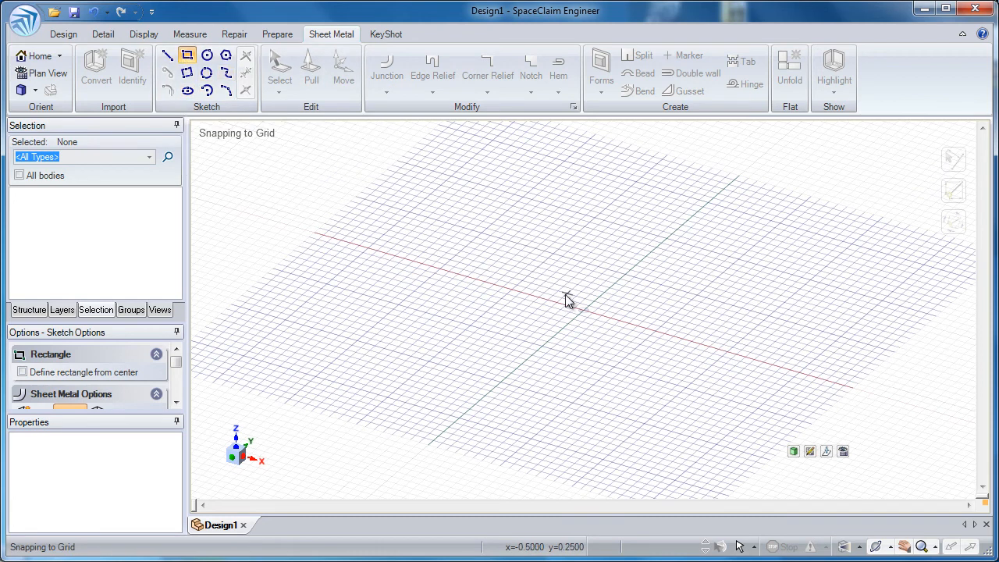
left_click(585, 314)
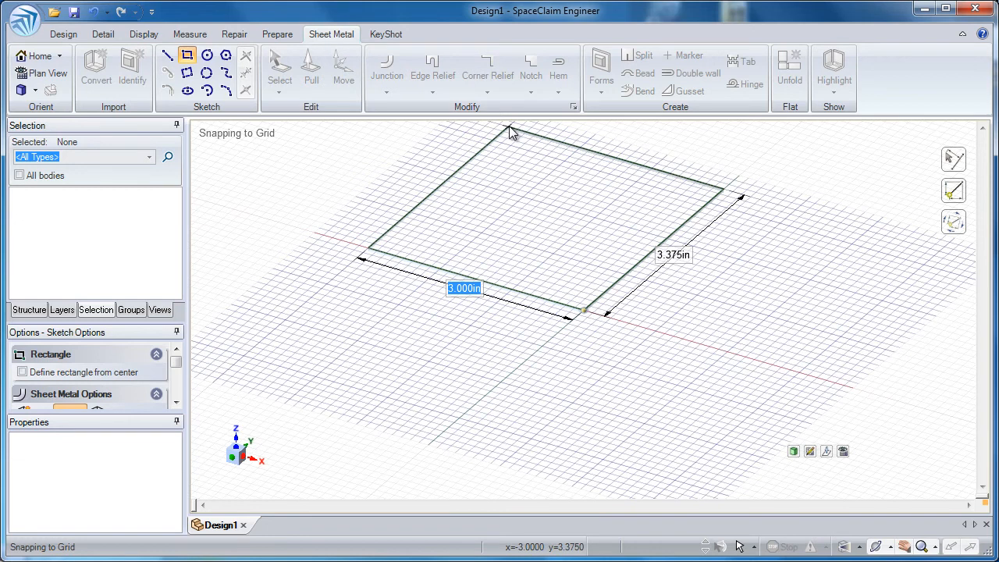
type("5")
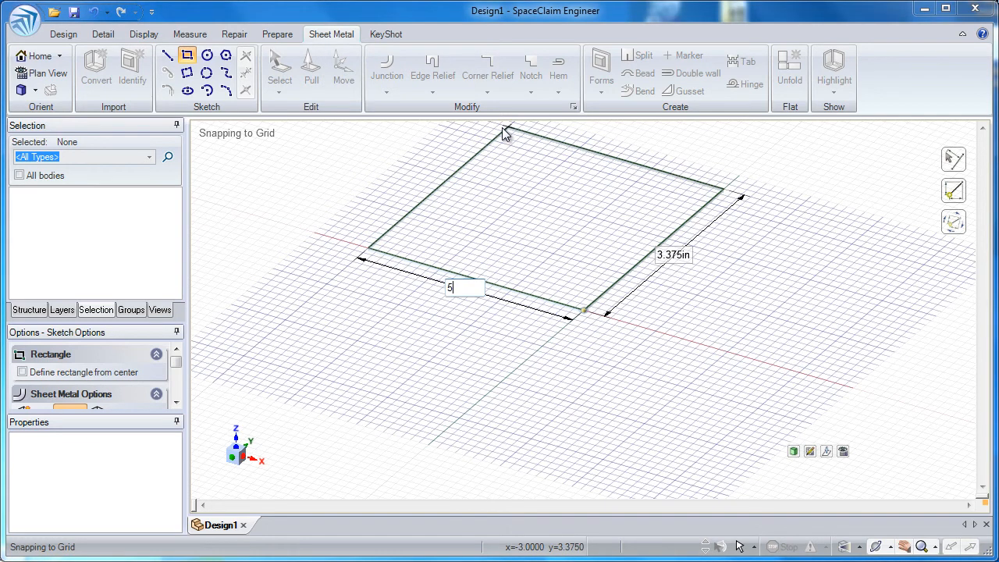
key("Tab")
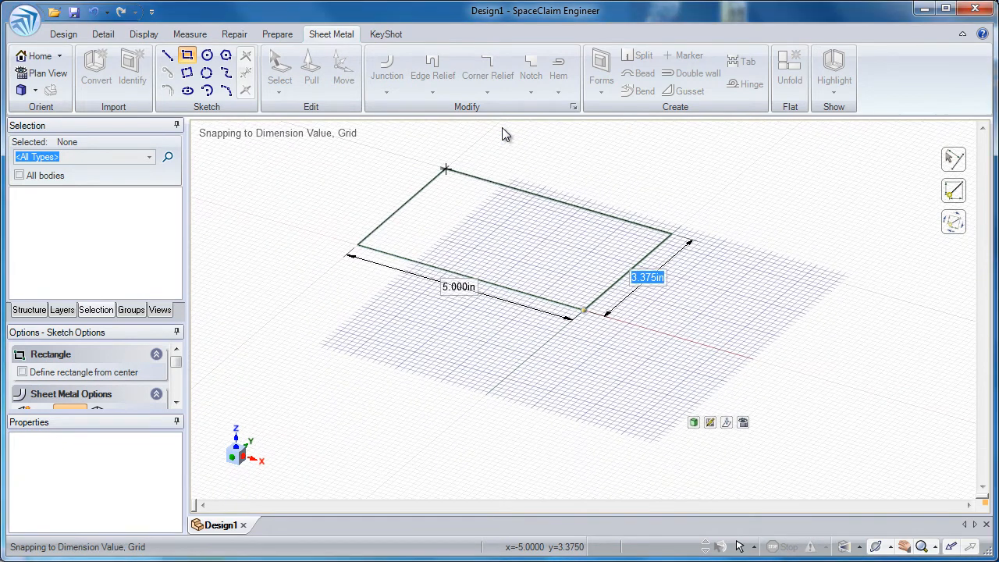
type("6")
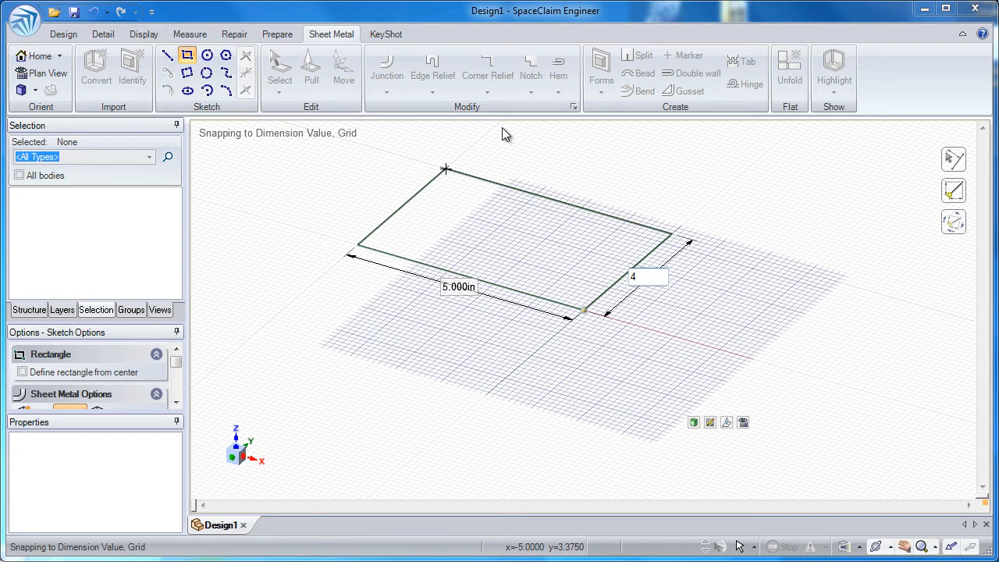
key("Return")
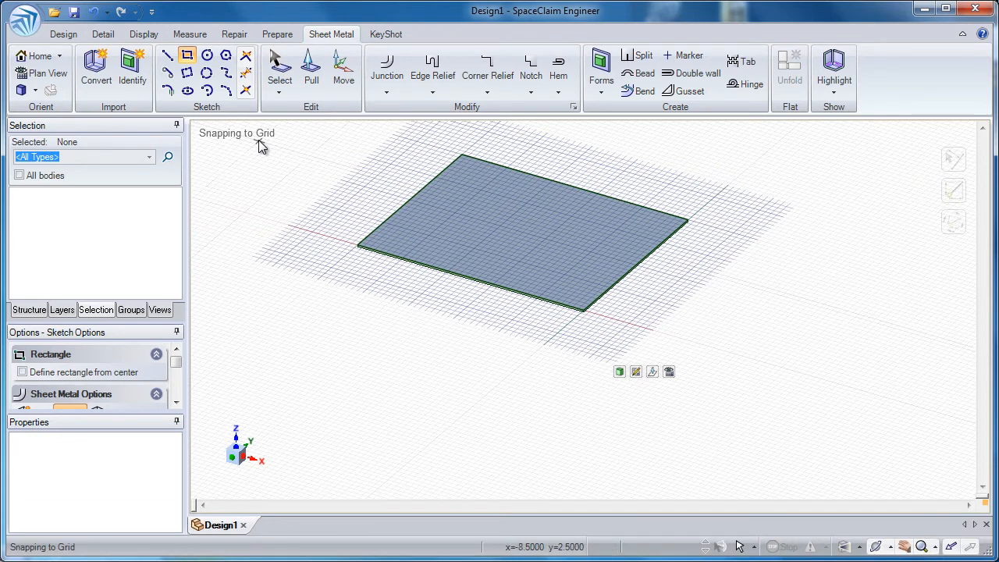
left_click(436, 269)
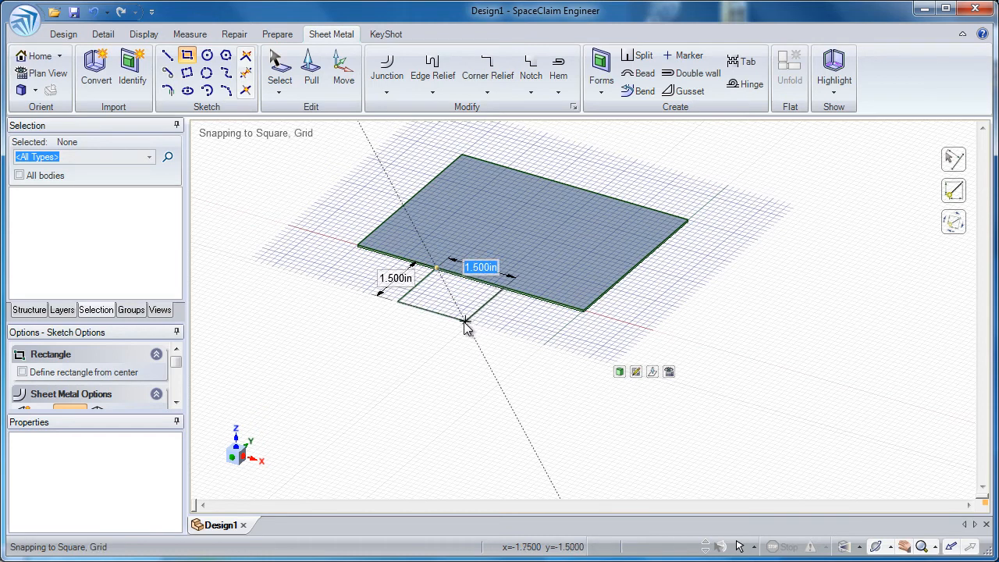
left_click(465, 322)
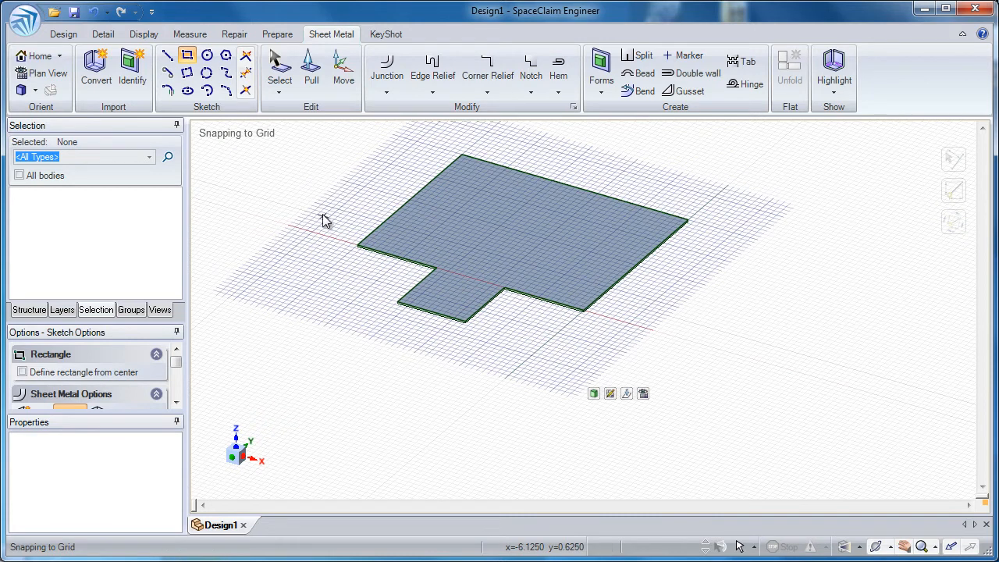
- Start the Pull tool on the upper edge of the tab's end and bring its sheet metal bend options fully into view
left_click(311, 78)
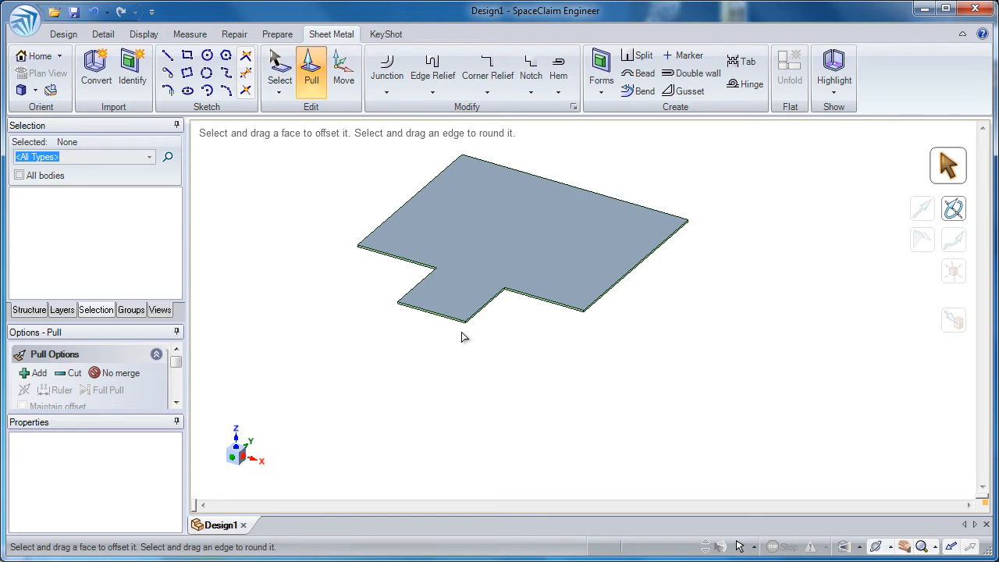
middle_click_drag(466, 332, 476, 534, "ctrl")
middle_click_drag(459, 313, 436, 288)
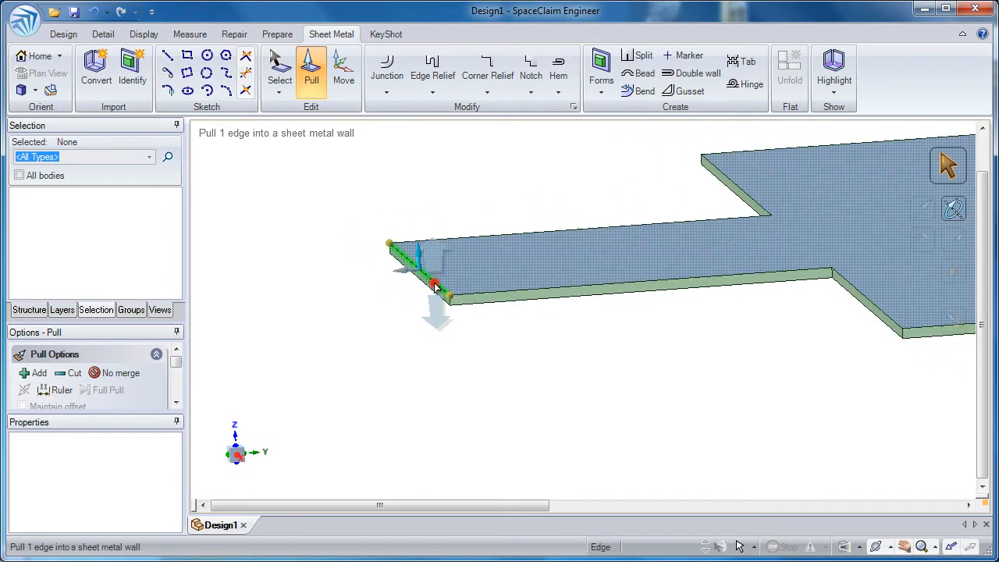
left_click(435, 287)
left_click_drag(314, 220, 332, 238)
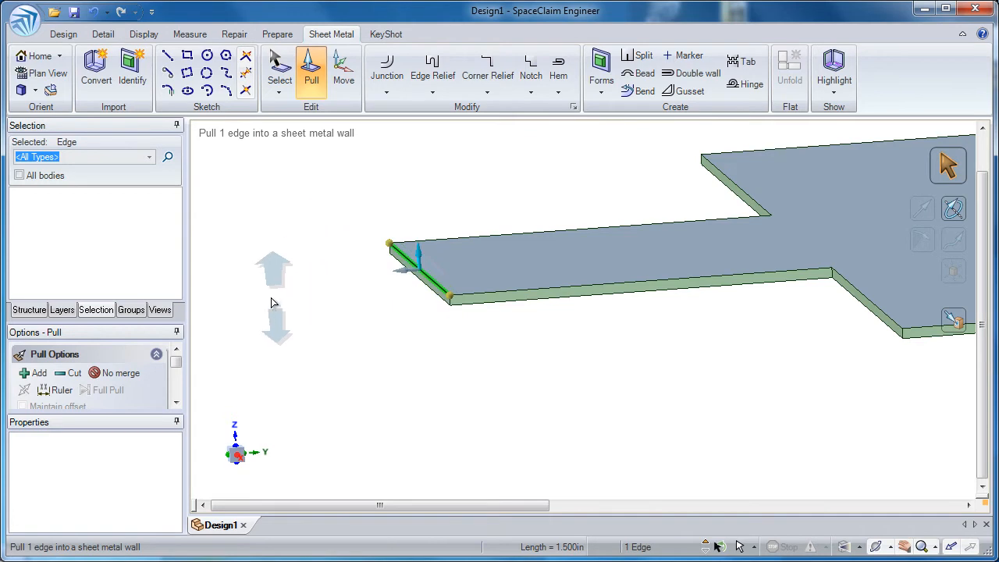
left_click_drag(175, 361, 178, 388)
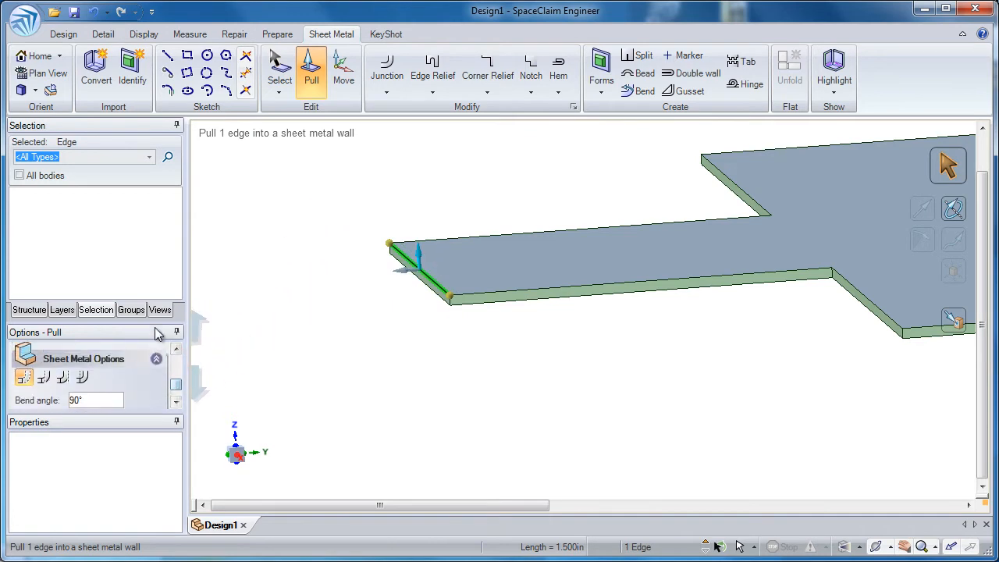
left_click_drag(152, 324, 151, 271)
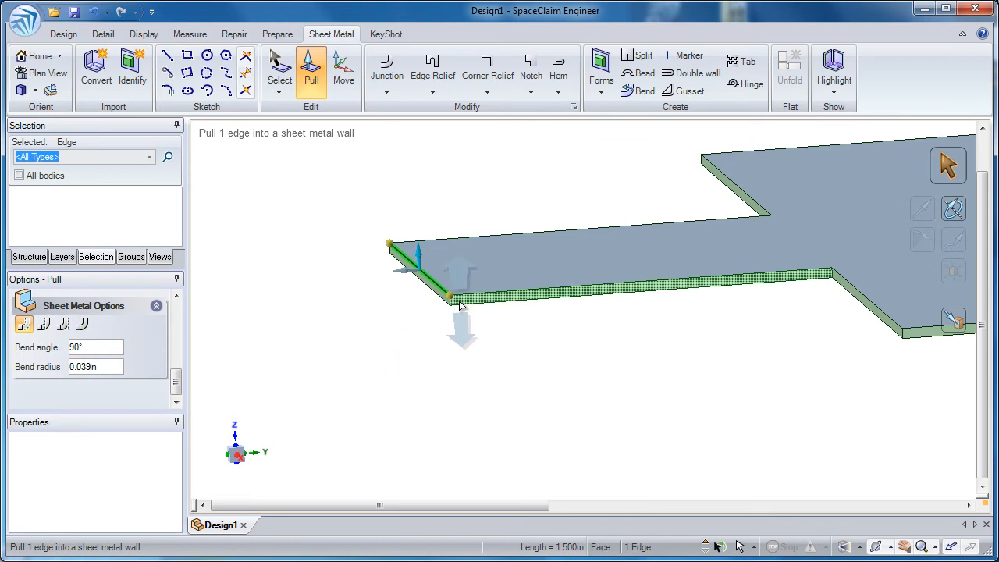
- Try to pull the upper edge of the tab's end into a sheet metal wall and undo the pull
scroll(444, 373, "up", 2)
scroll(444, 374, "up", 2)
middle_click_drag(446, 320, 439, 317)
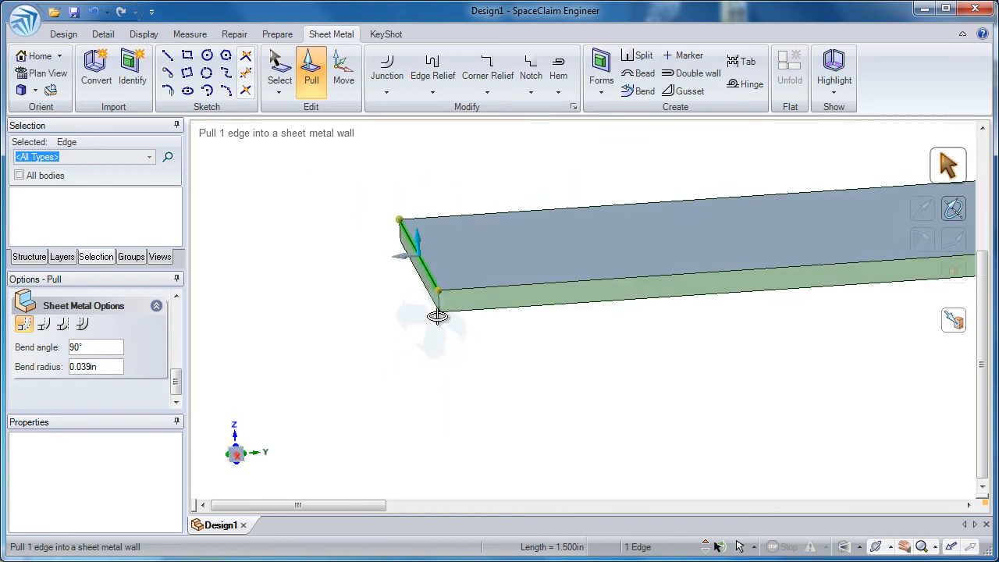
middle_click_drag(389, 348, 391, 407, "shift")
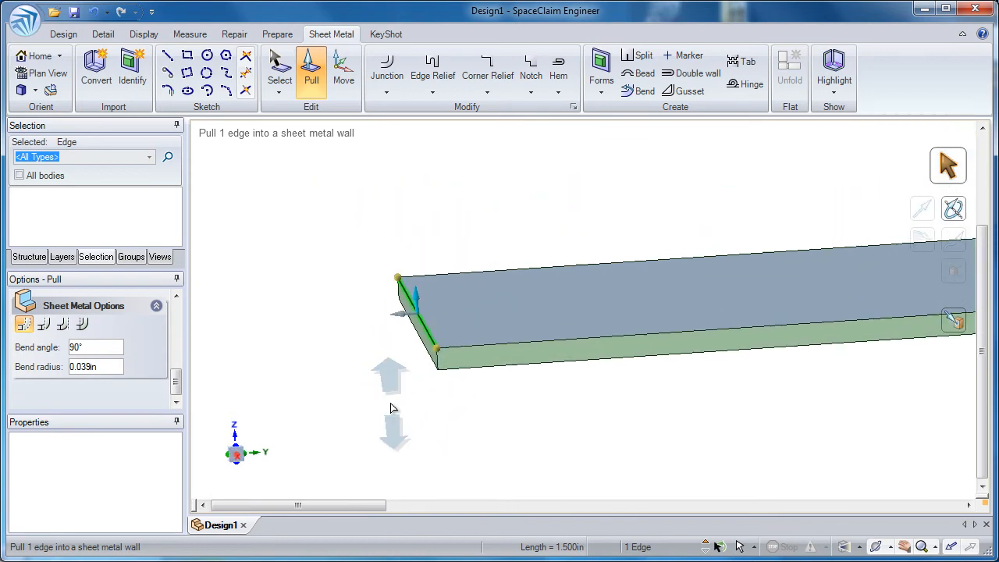
left_click_drag(380, 406, 348, 308)
key("ctrl+z")
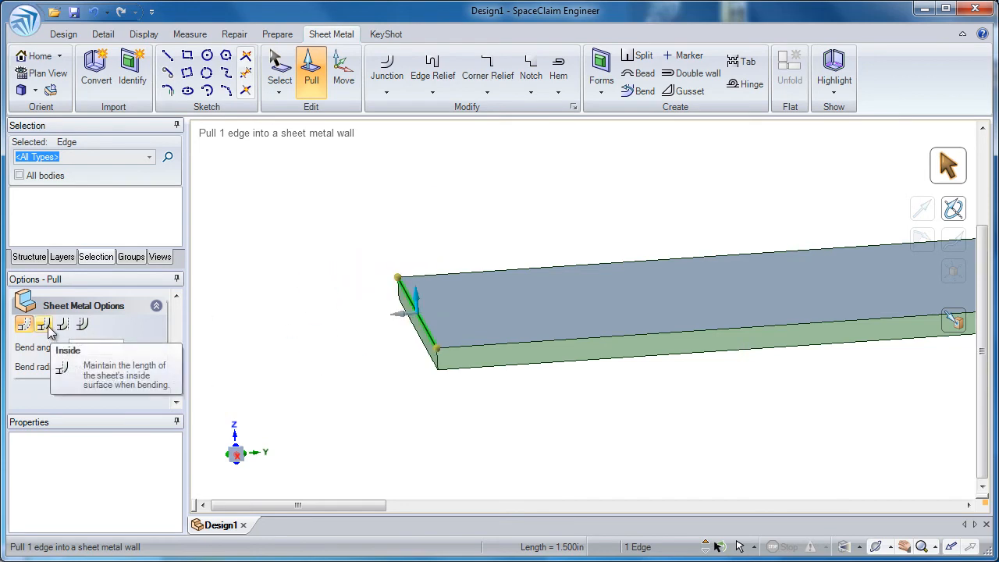
- Select the lower edge of the tab's end and try to pull it up into a wall about 0.24 in high
left_click(422, 347)
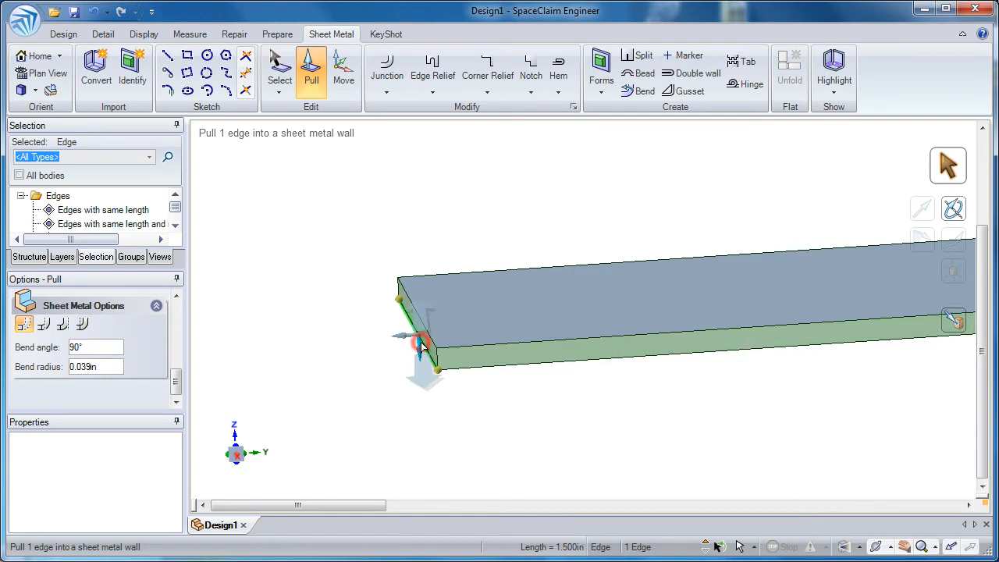
left_click_drag(358, 401, 361, 272)
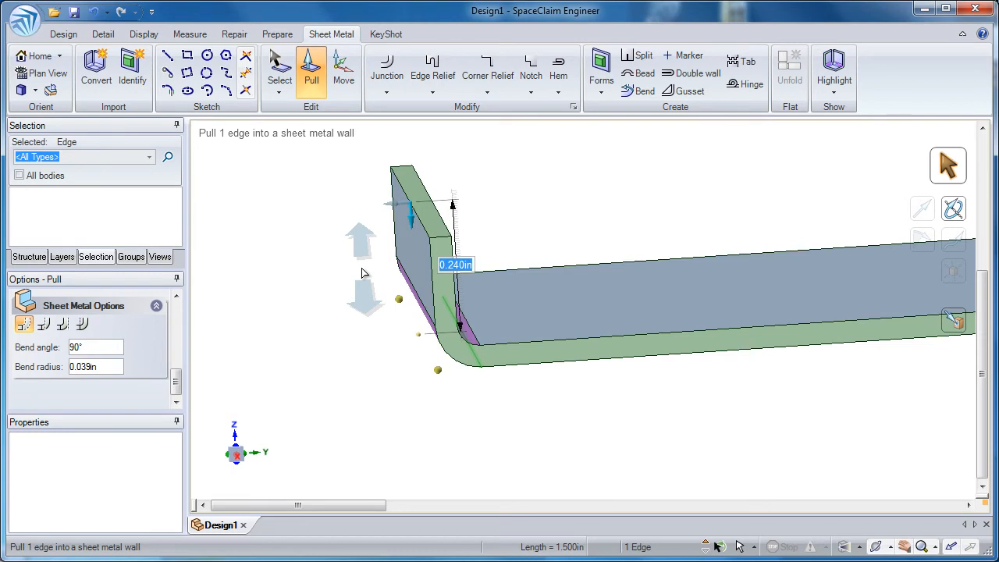
key("Escape")
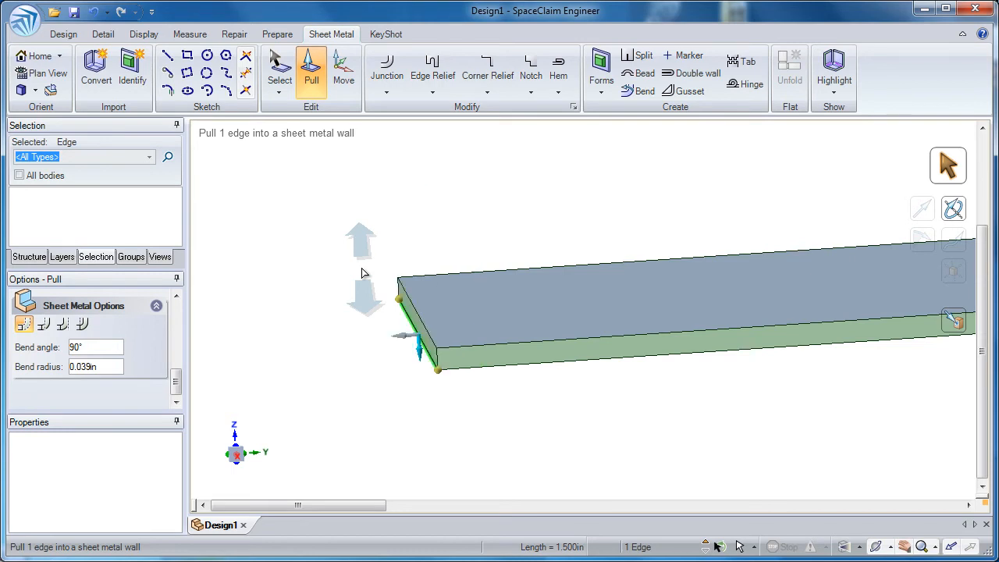
- Choose the fourth bend type and pull the selected lower tab edge up into a 90° sheet metal wall
left_click(82, 324)
left_click_drag(329, 412, 329, 153)
scroll(374, 333, "down", 3)
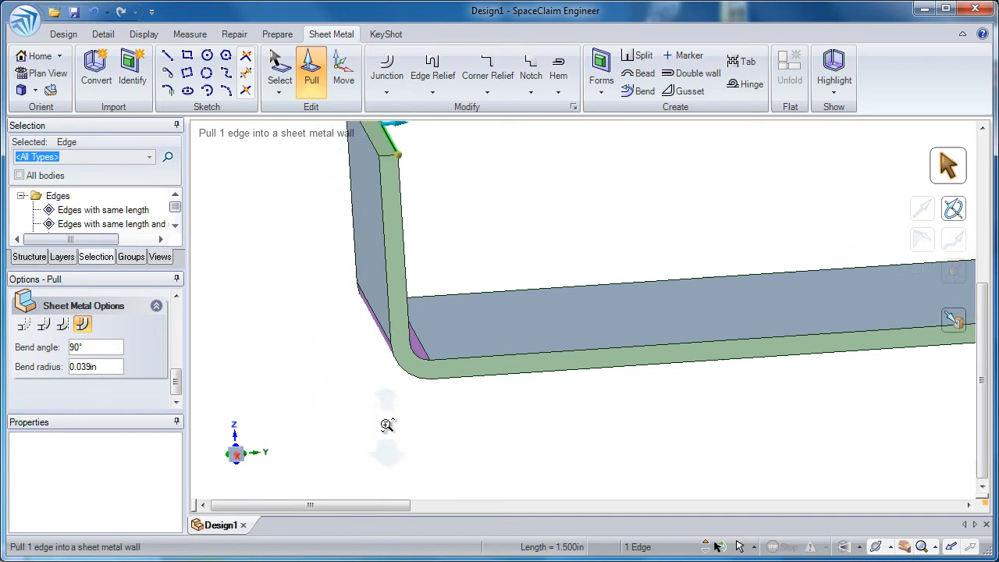
scroll(374, 333, "down", 2)
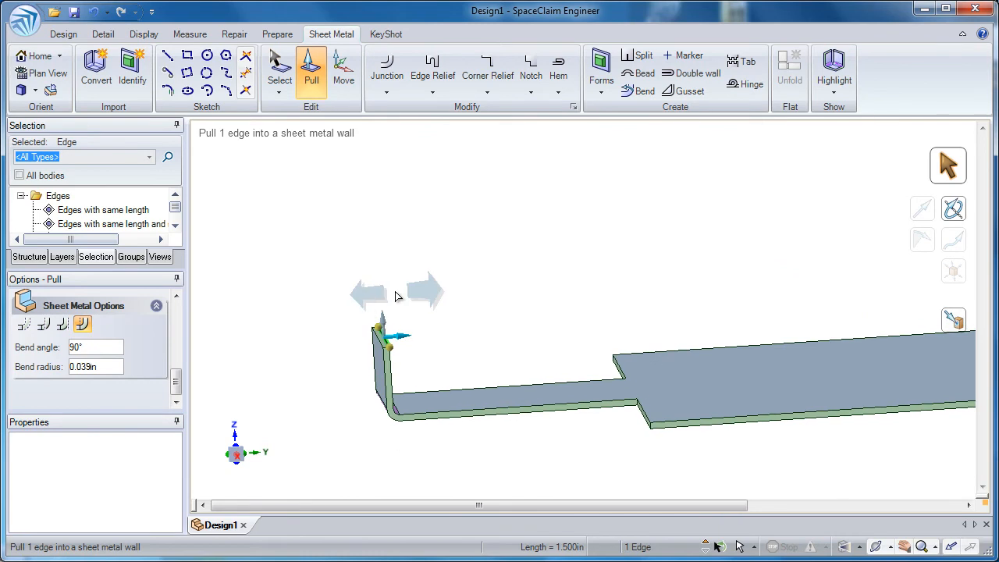
middle_click_drag(415, 293, 389, 284)
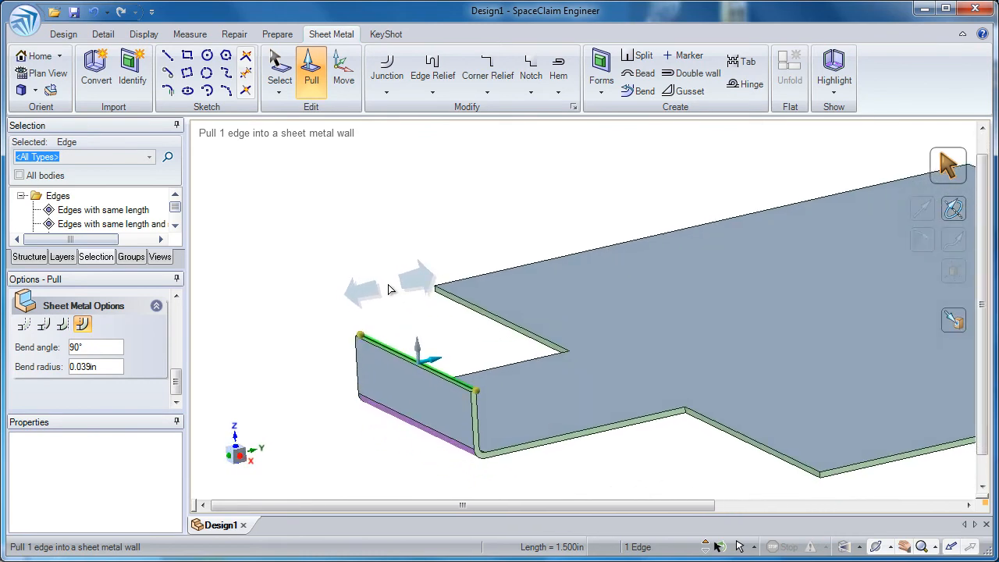
- Pull the top face of the tab's wall up by about 0.33 in to make the wall taller
left_click(388, 286)
middle_click_drag(426, 347, 400, 484, "ctrl")
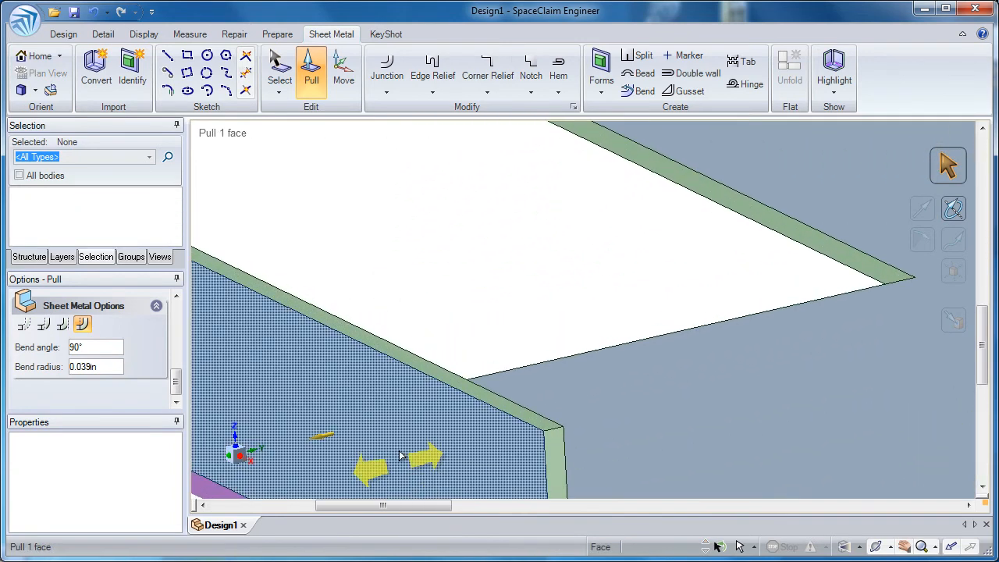
left_click(417, 367)
mouse_move(413, 369)
middle_mouse_down("ctrl")
mouse_move(384, 346)
mouse_move(375, 279)
mouse_move(362, 311)
middle_mouse_up("ctrl")
left_click_drag(361, 307, 363, 256)
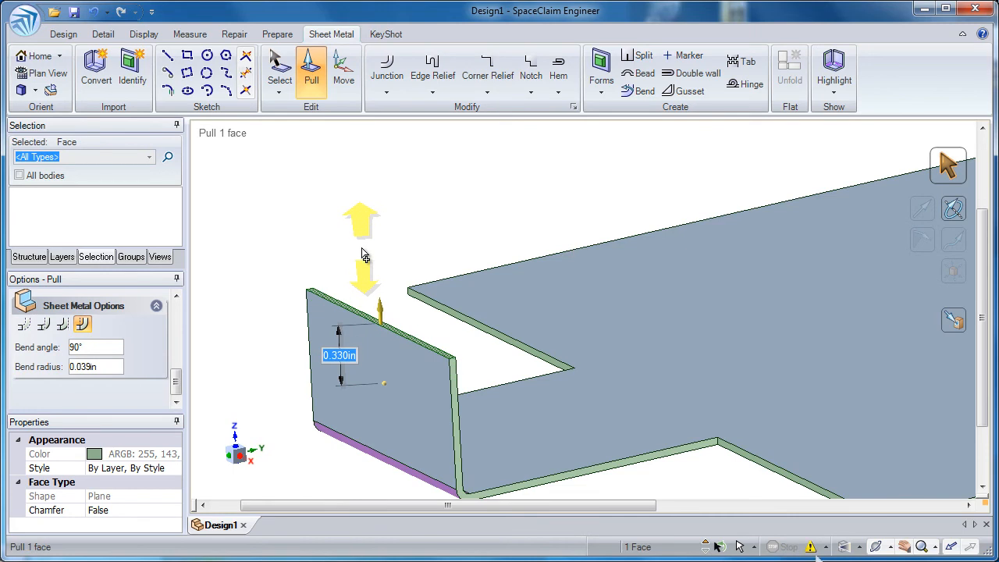
left_click(366, 249)
middle_click_drag(384, 289, 350, 204, "ctrl")
middle_click_drag(481, 211, 377, 232, "shift")
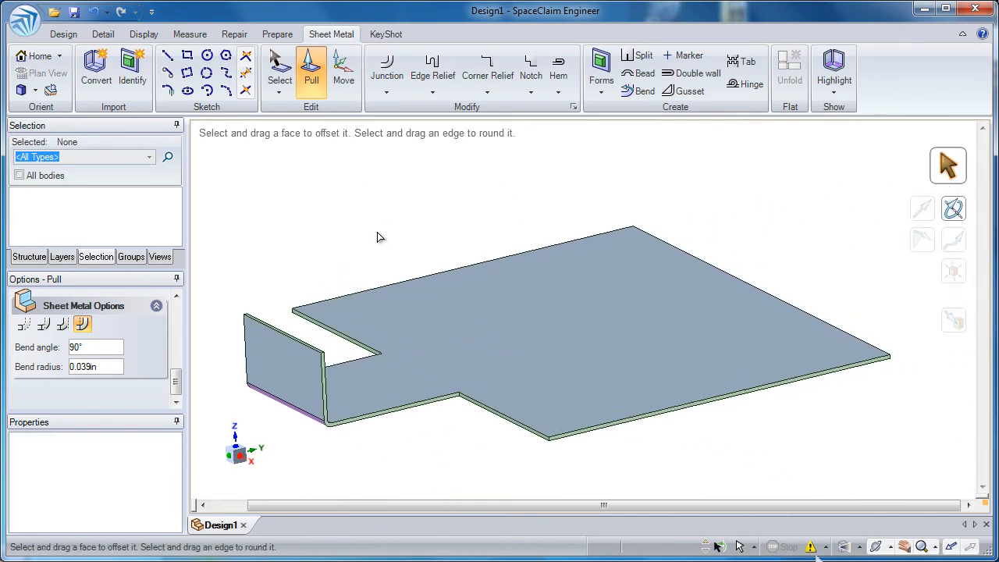
- Pull the outer edges on the two opposite sides of the base up together into 90° walls 1.5 in high
left_click(430, 275)
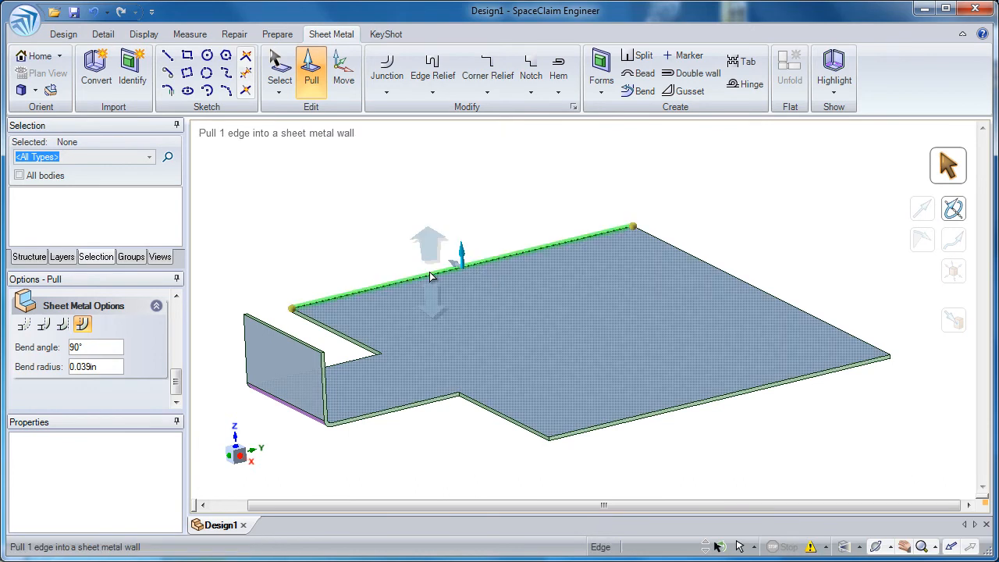
left_click(637, 415, "ctrl")
left_click(638, 415, "ctrl")
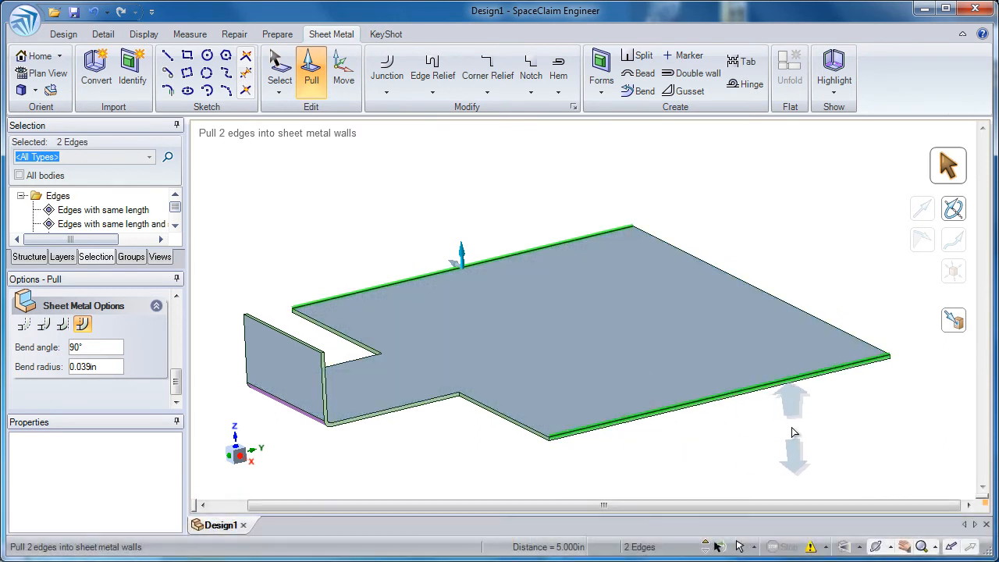
left_click_drag(835, 442, 850, 349)
key("space")
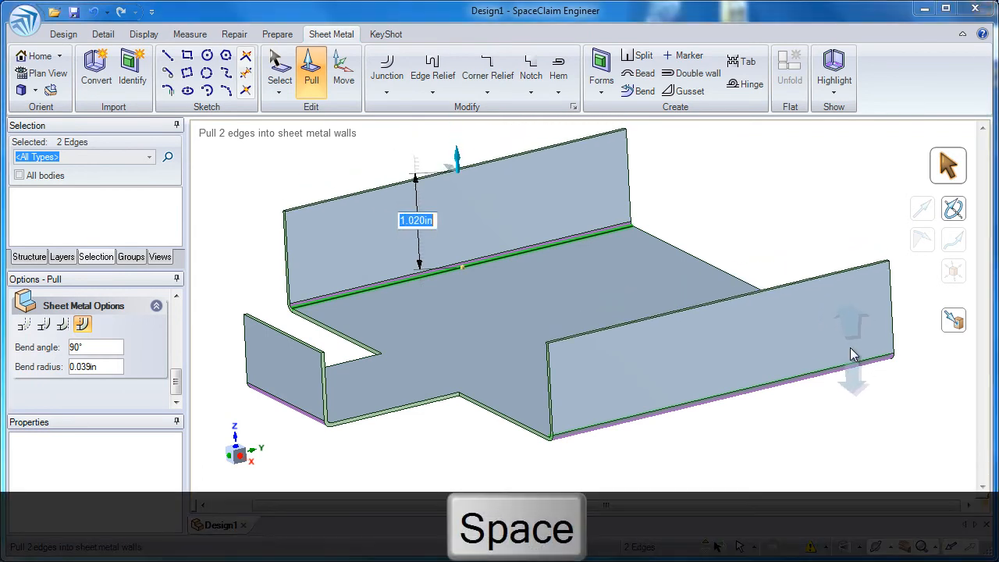
type("1.5")
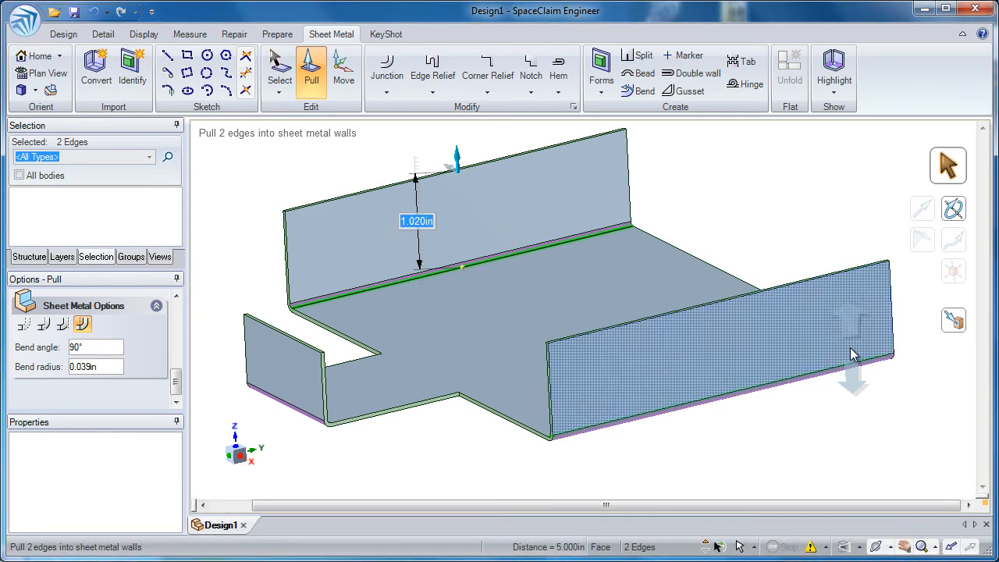
key("Return")
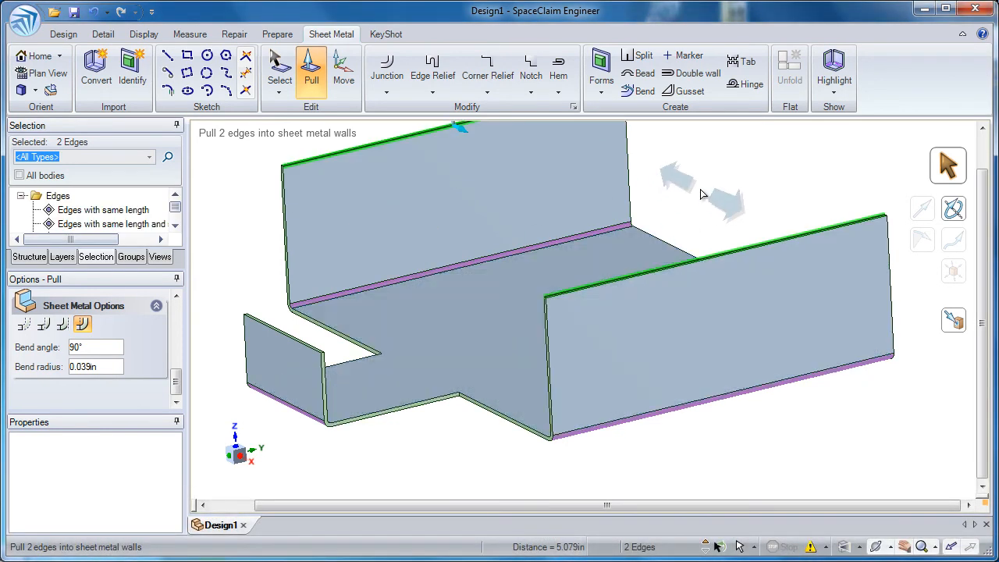
left_click(698, 191)
- Pull the base's rear edge up into a 90° wall between the two side walls, lower than both of them
scroll(576, 299, "up", 3)
middle_click_drag(577, 299, 564, 310, "ctrl")
middle_click_drag(580, 309, 629, 302)
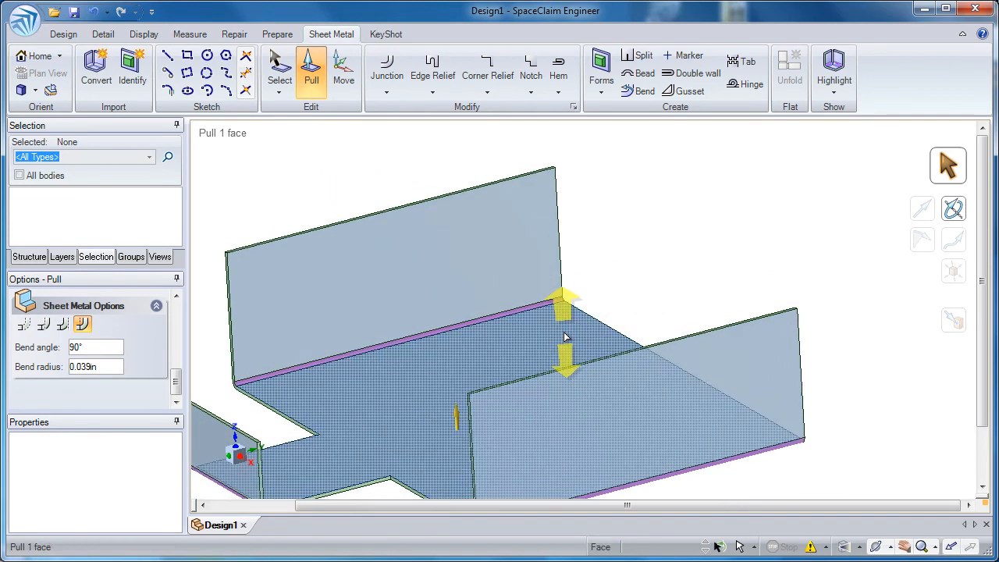
left_click(607, 328)
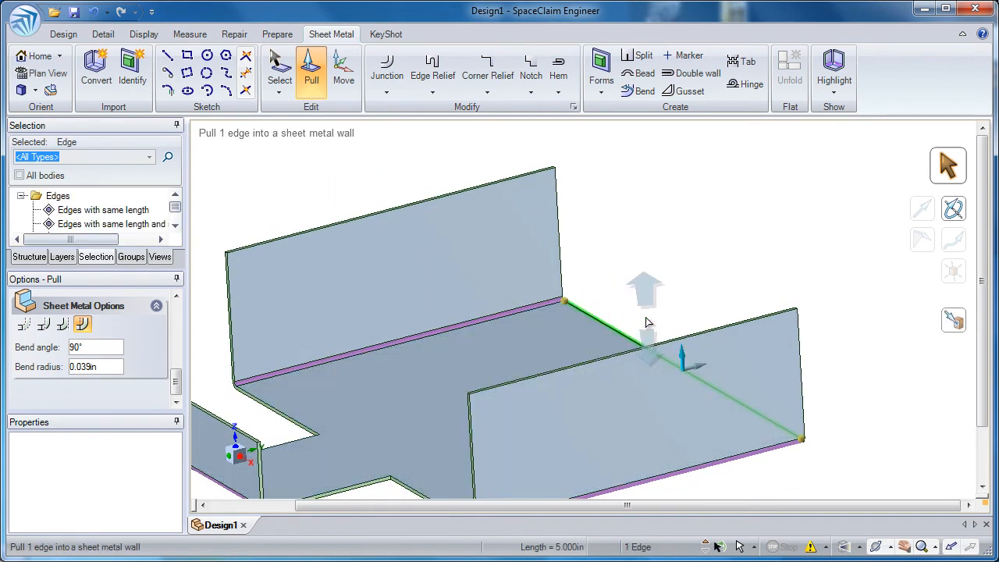
left_click_drag(658, 313, 669, 246)
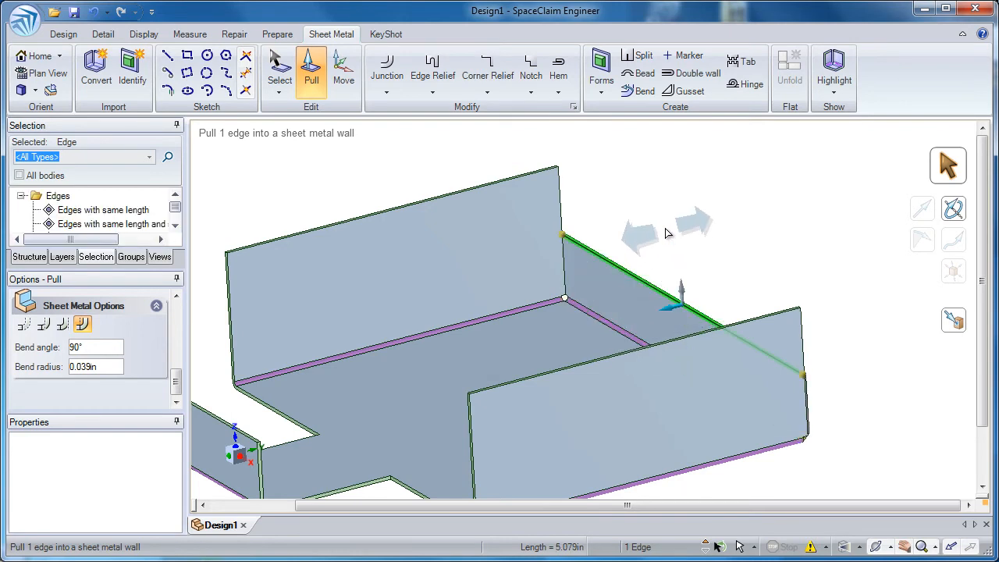
left_click(664, 227)
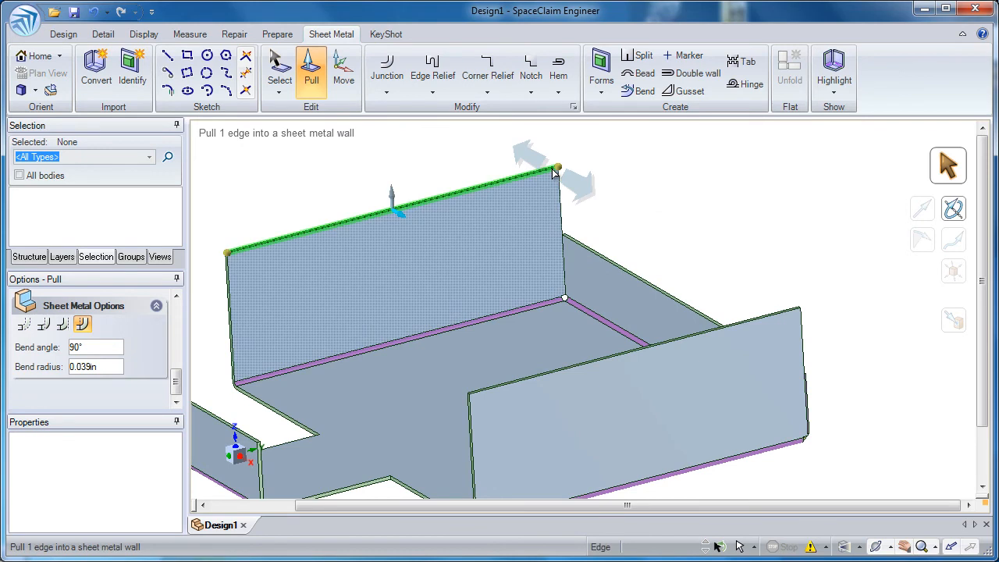
left_click(589, 199)
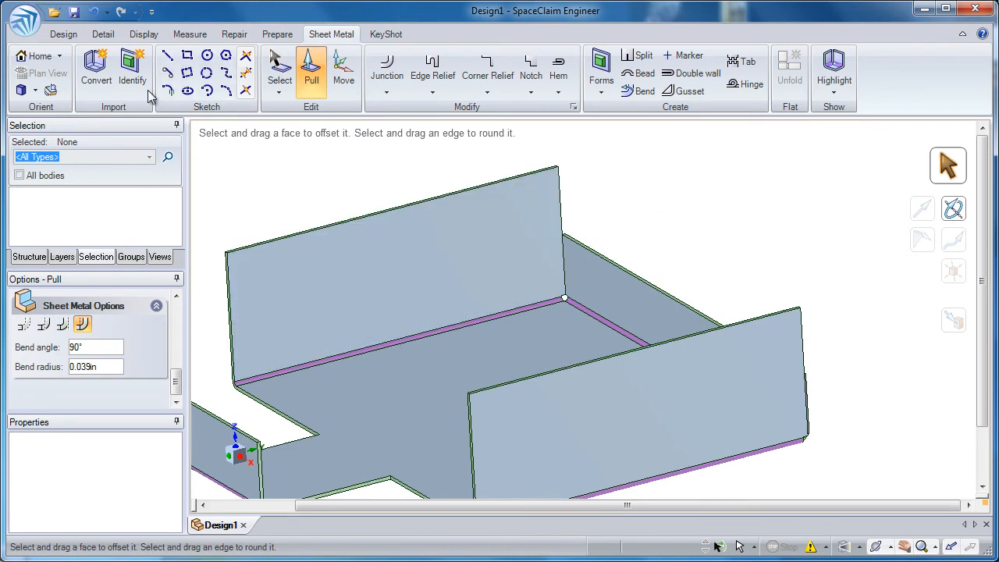
- Extend the rear wall's top face up to the top corner of the adjacent side wall
scroll(575, 239, "up", 1)
scroll(575, 239, "up", 5)
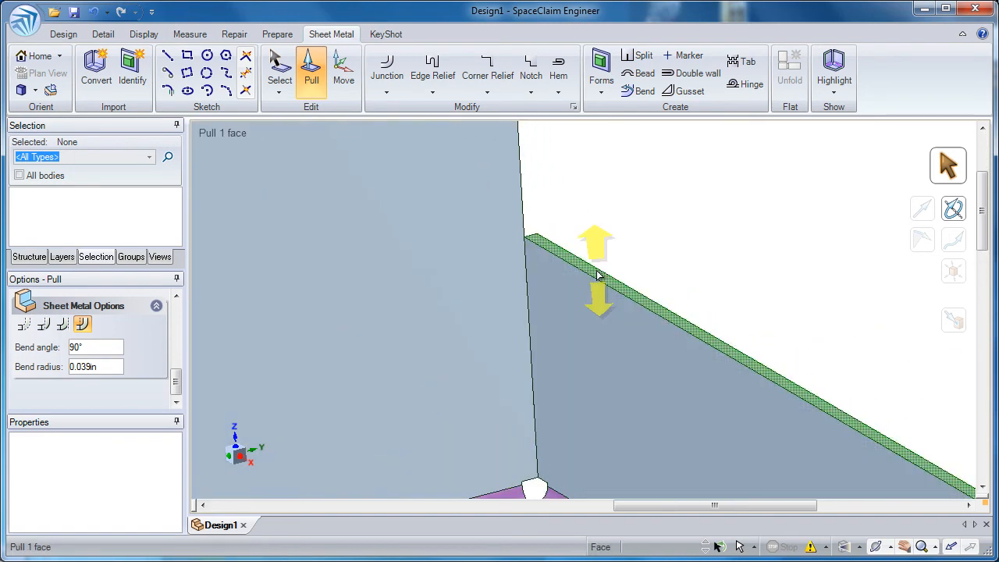
left_click(597, 275)
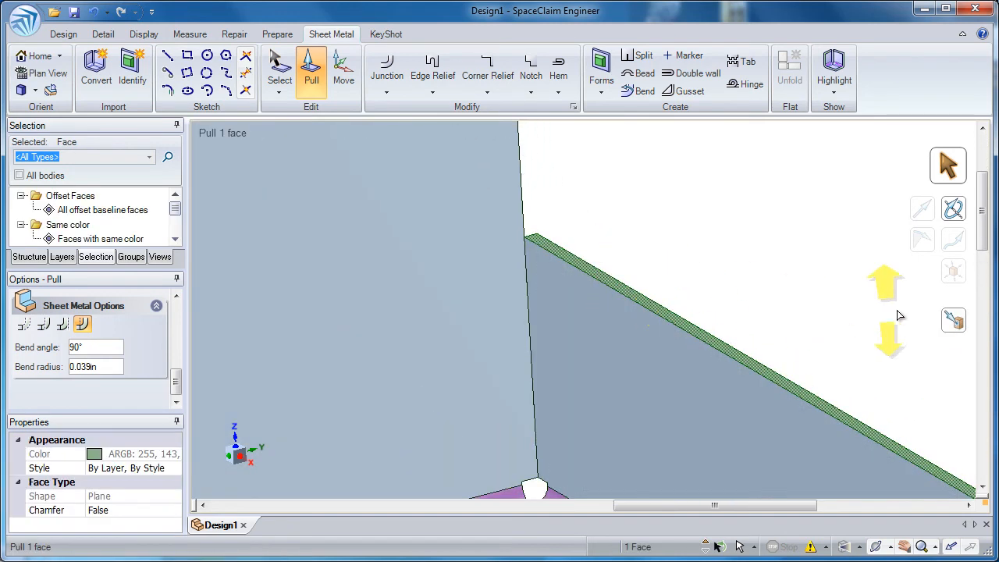
left_click(952, 326)
scroll(678, 277, "down", 2)
scroll(678, 277, "down", 1)
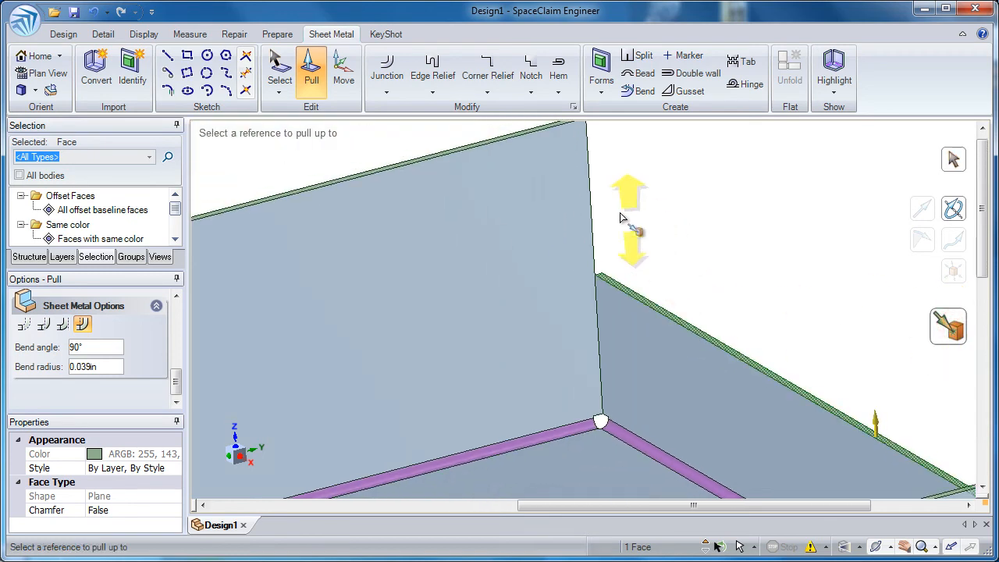
middle_click_drag(548, 160, 556, 219, "shift")
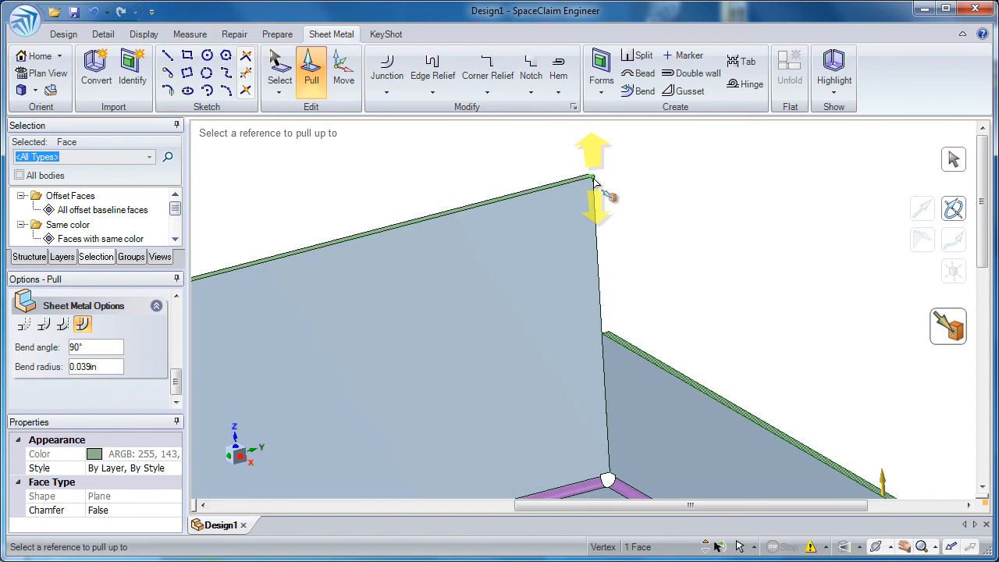
left_click(593, 179)
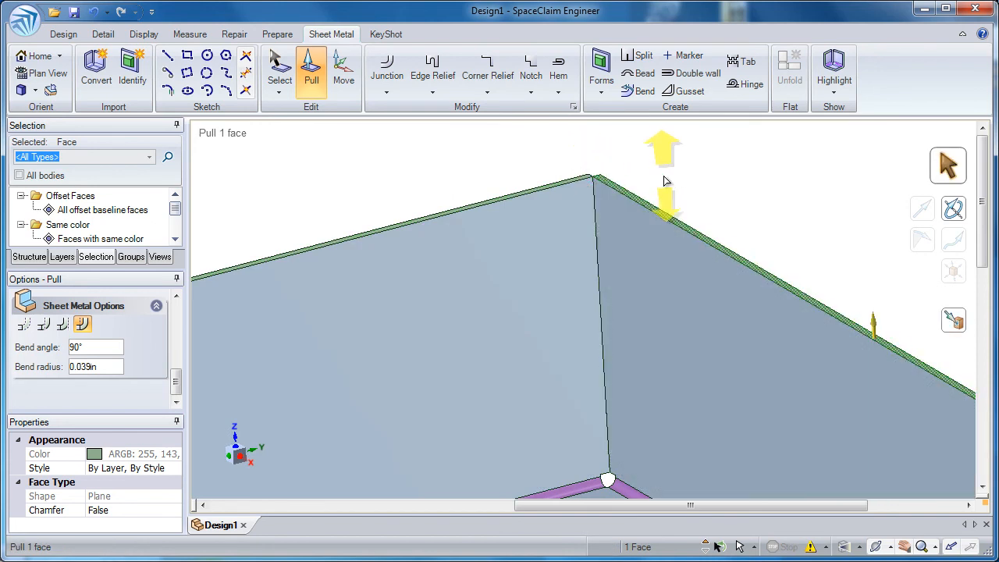
left_click(663, 175)
scroll(814, 245, "down", 3)
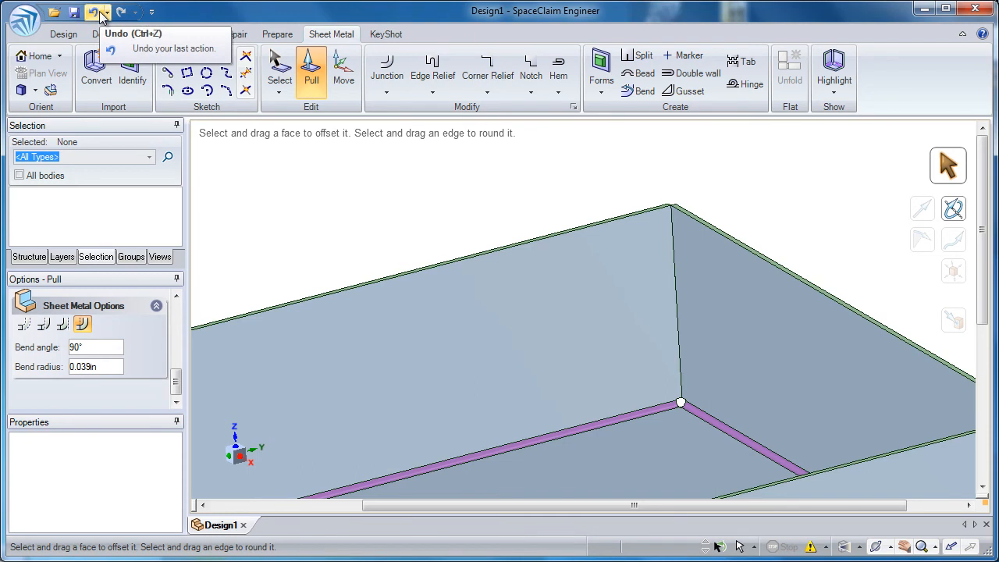
- Undo the rear wall's height extension and the pull that created the rear wall
left_click(92, 11)
left_click(97, 12)
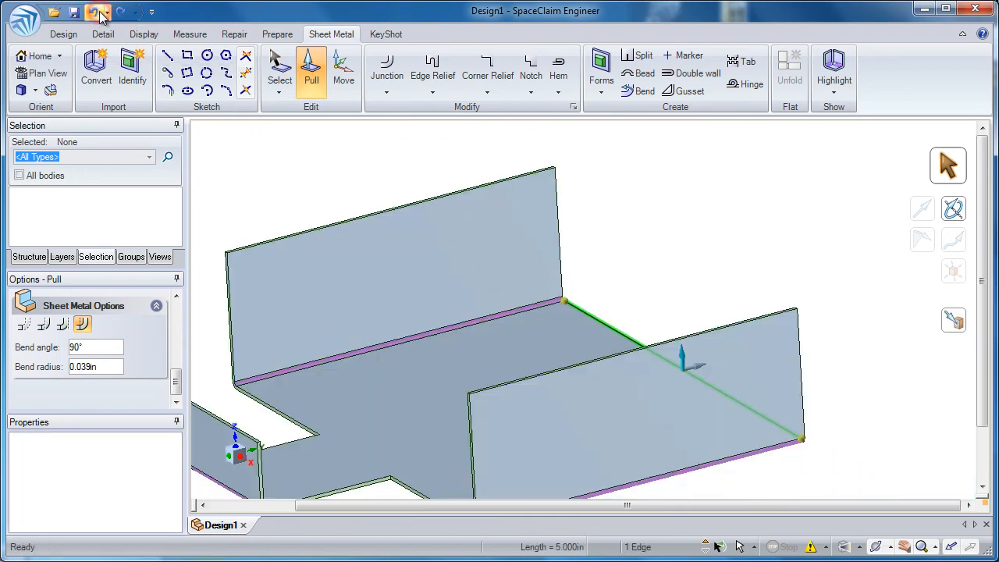
left_click(647, 246)
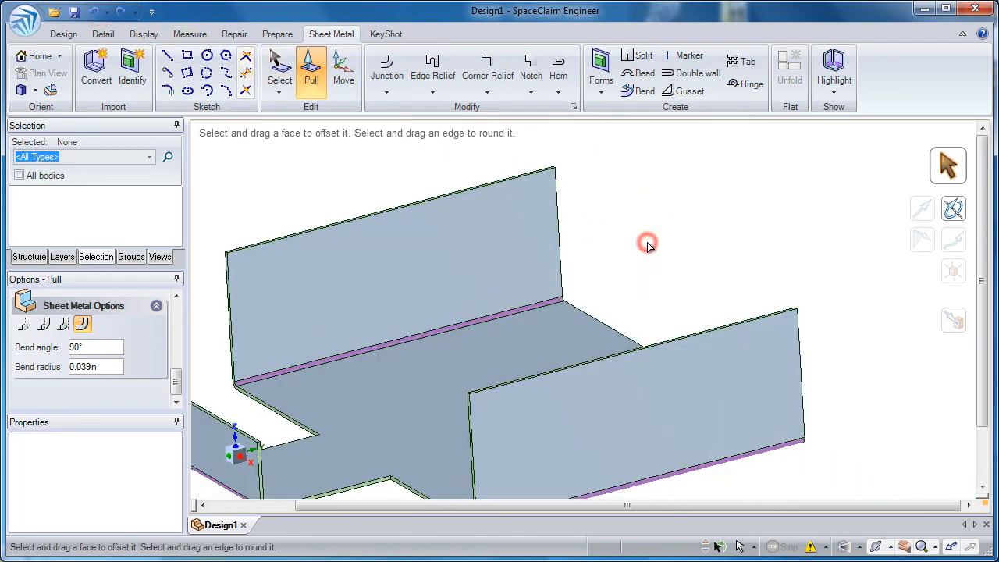
- Pull the base's rear edge into a 90° wall up to the top corner of the side wall
left_click(593, 315)
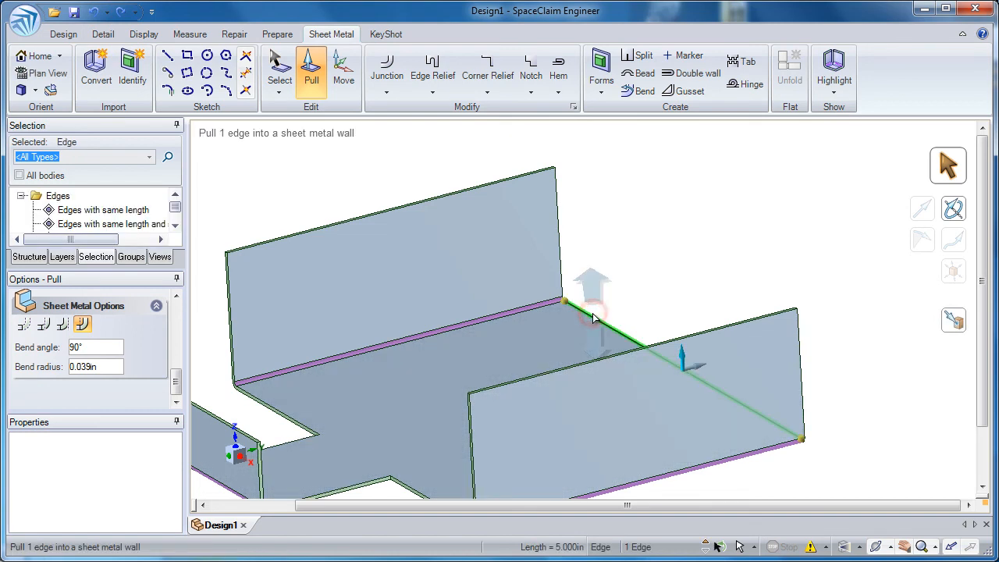
left_click(950, 327)
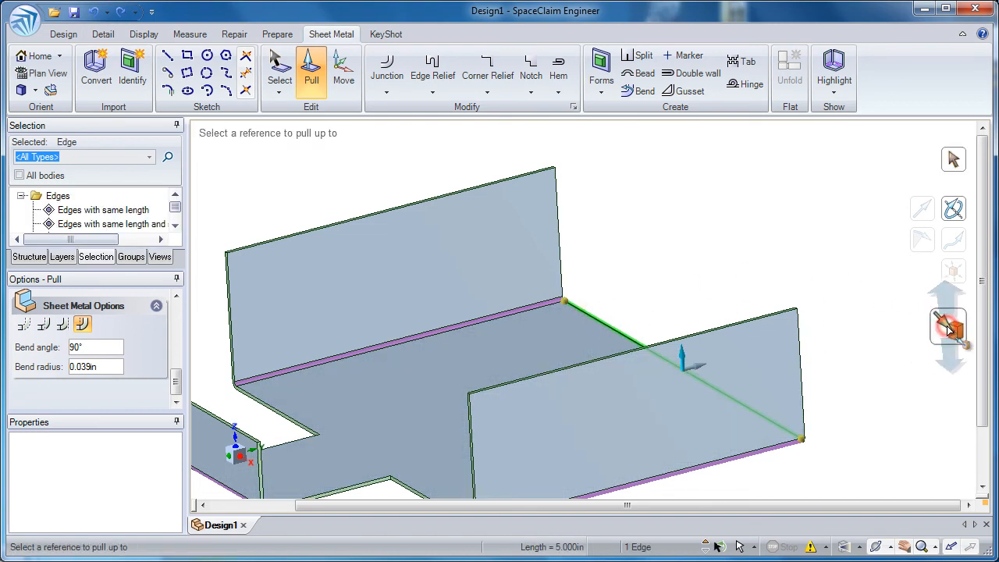
left_click(800, 310)
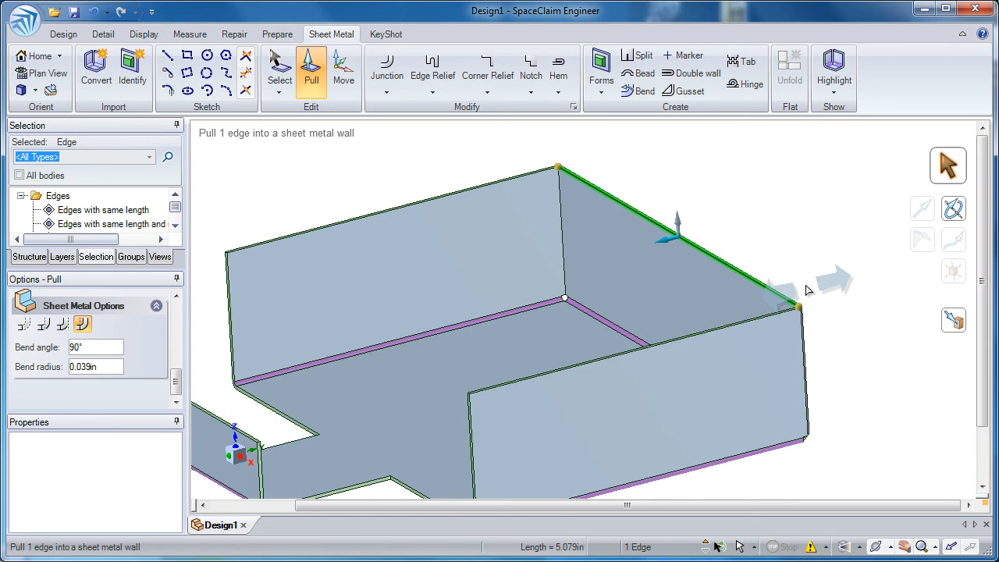
left_click(804, 279)
- Pull the tab wall's top edge outward into a narrower wall, set back about 0.36 in and 0.52 in from the edge's ends
middle_click_drag(560, 167, 562, 341)
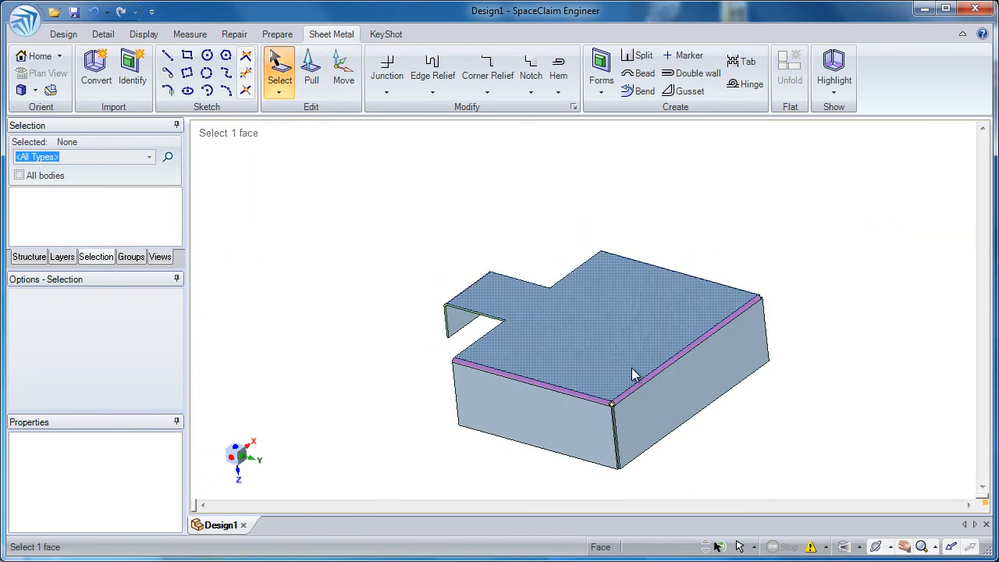
middle_click_drag(634, 406, 568, 251)
middle_click_drag(492, 288, 506, 461, "ctrl")
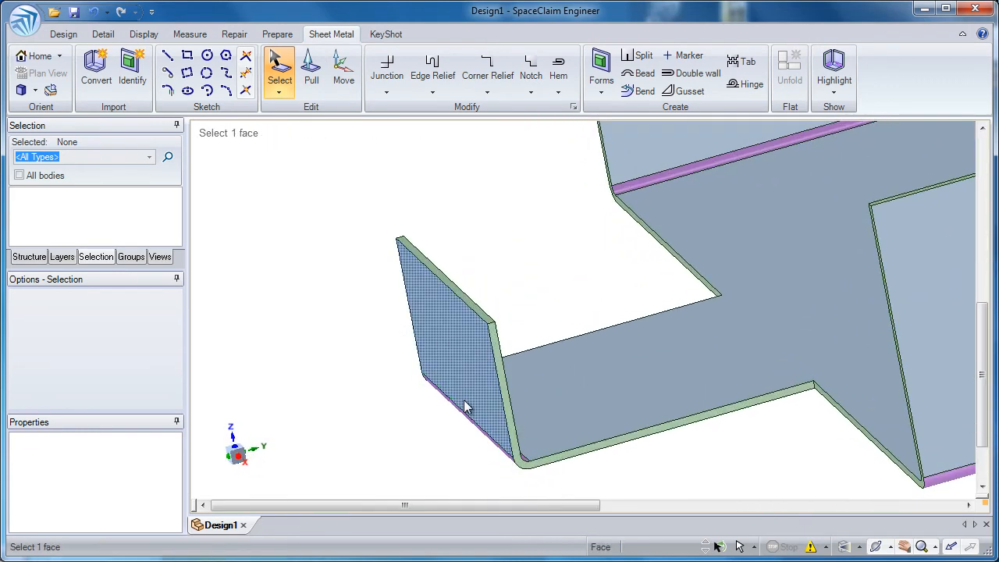
left_click(311, 72)
left_click(422, 269)
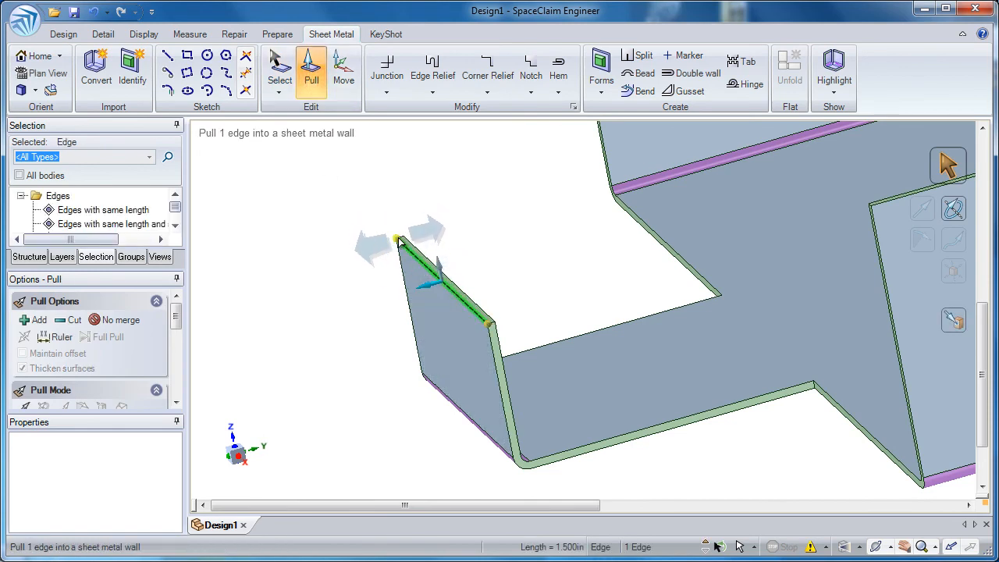
left_click_drag(397, 242, 416, 263)
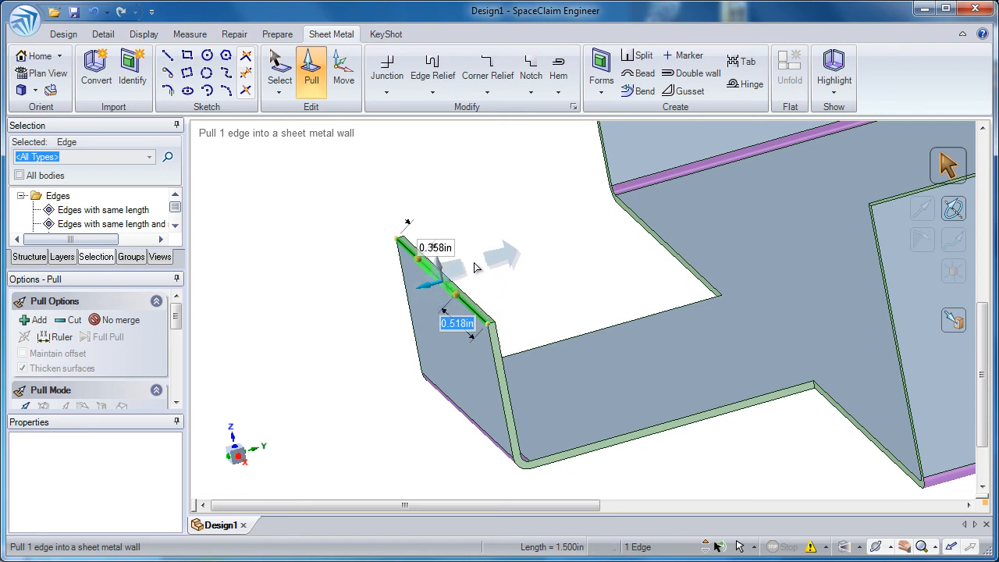
middle_click_drag(483, 261, 569, 223, "shift")
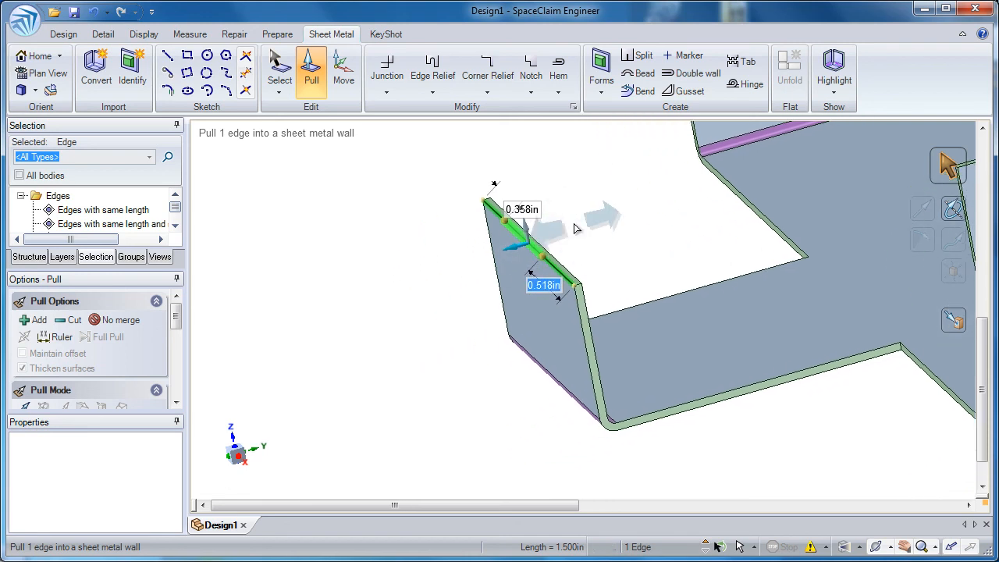
left_click_drag(608, 227, 505, 265)
middle_click_drag(578, 258, 519, 257)
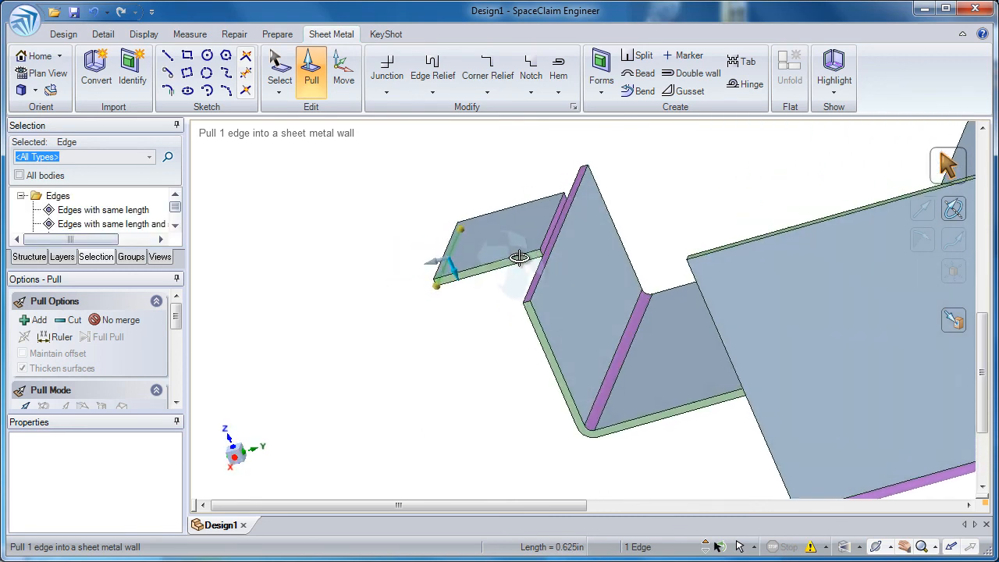
- Change the junction between the narrow wall and the tab's upright wall to the Bend type
left_click(386, 93)
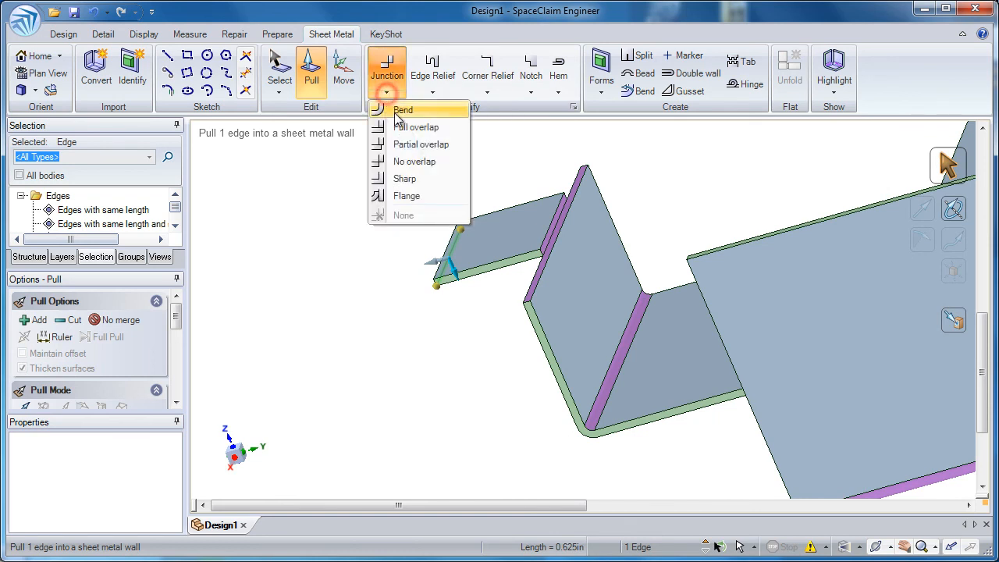
left_click(563, 155)
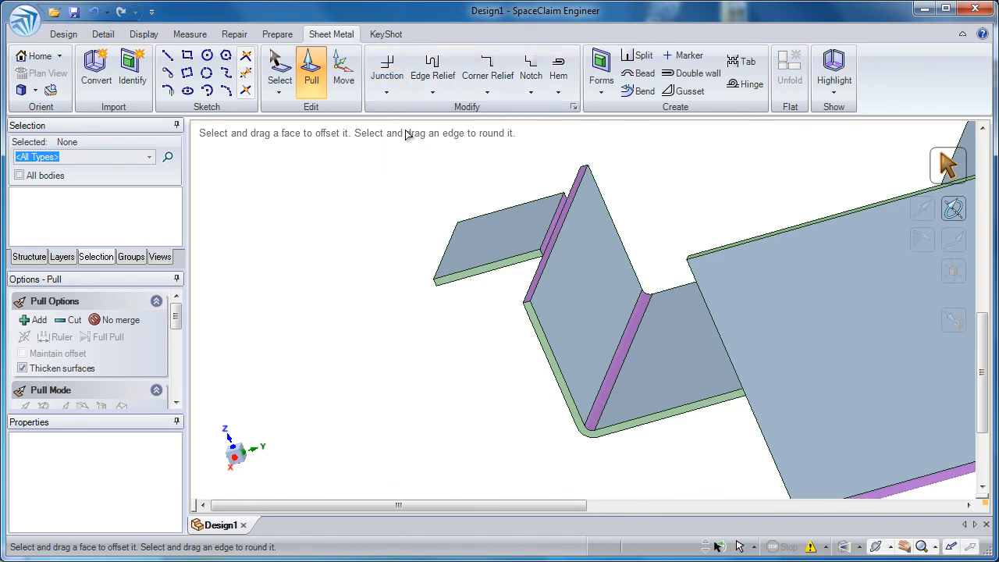
left_click(280, 70)
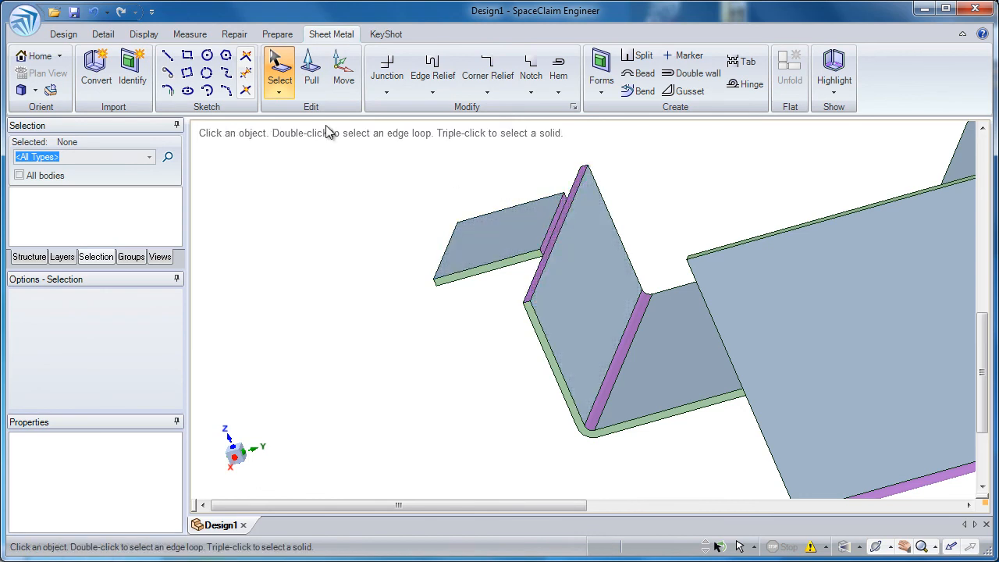
left_click(561, 220)
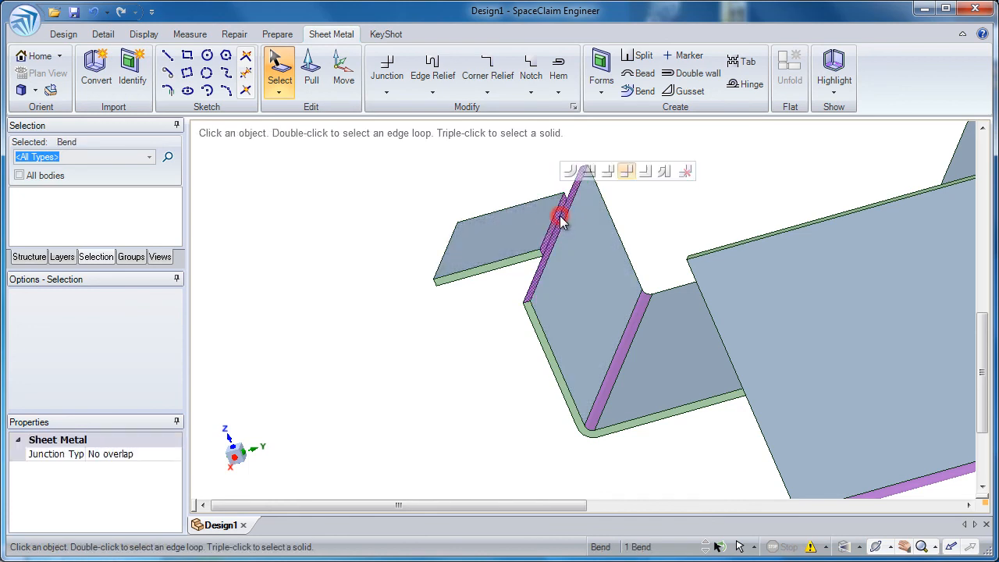
left_click(572, 171)
left_click(522, 200)
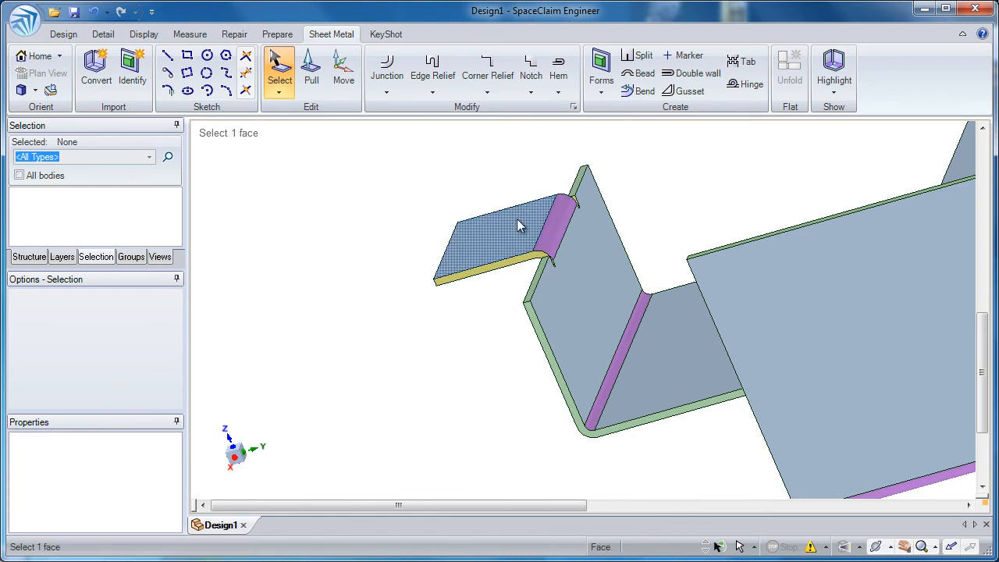
- Inspect the bend relief beside the narrow wall's bend and its available relief types
left_click(524, 261)
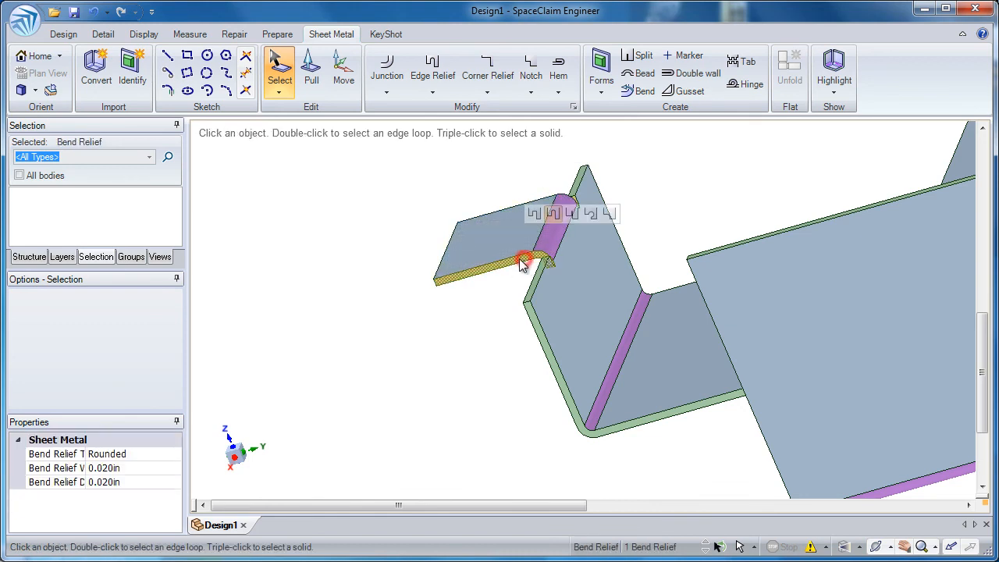
left_click(512, 277)
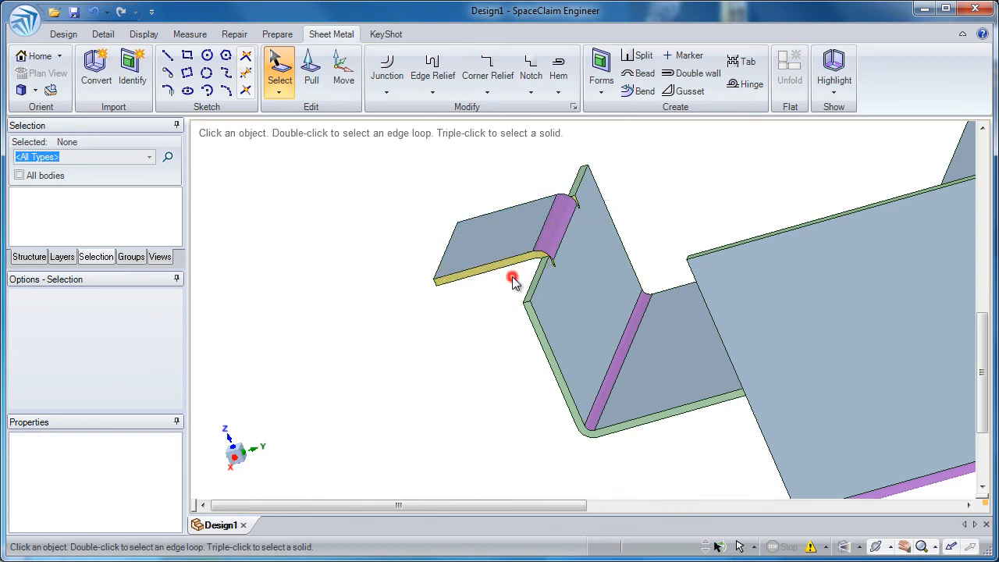
left_click(537, 330)
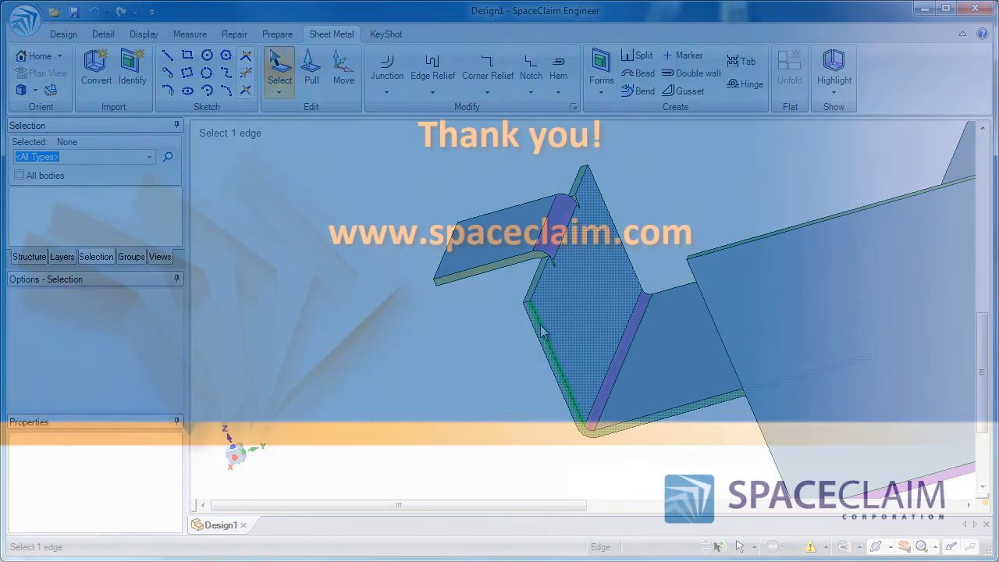